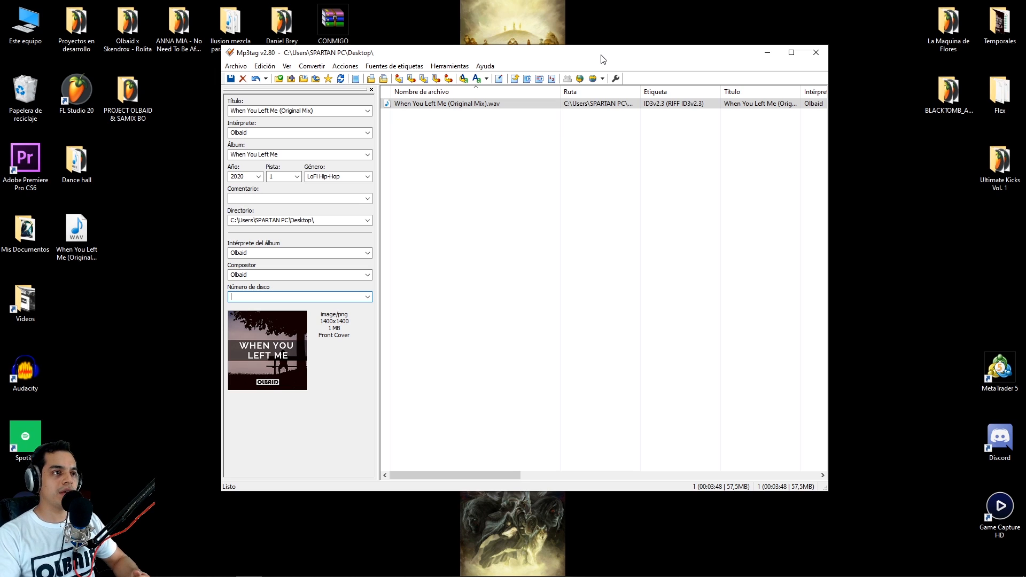
- Play the When You Left Me (Original Mix) WAV file from the desktop, skip ahead through the track, and pause it
left_click_drag(425, 56, 413, 59)
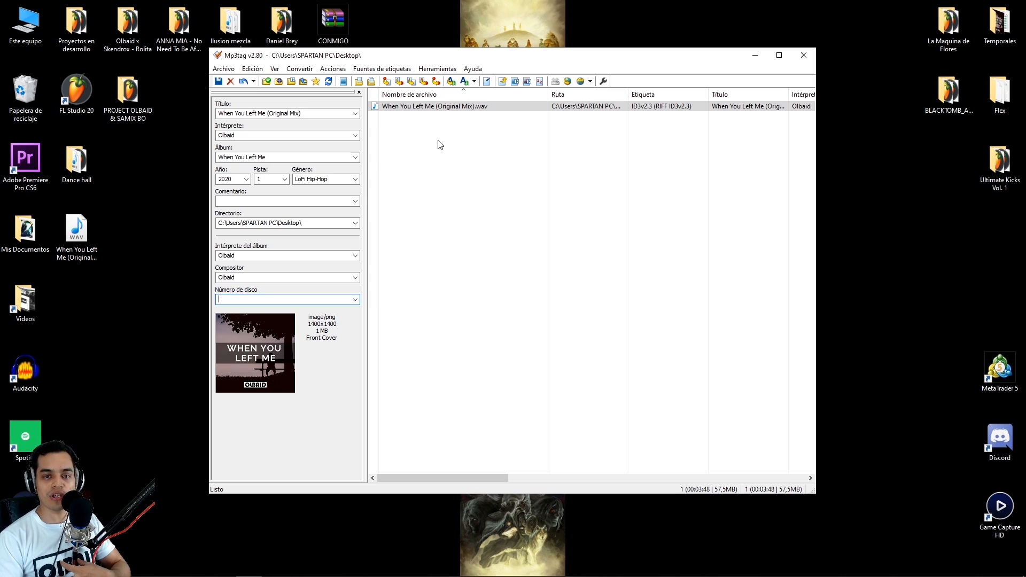
double_click(87, 238)
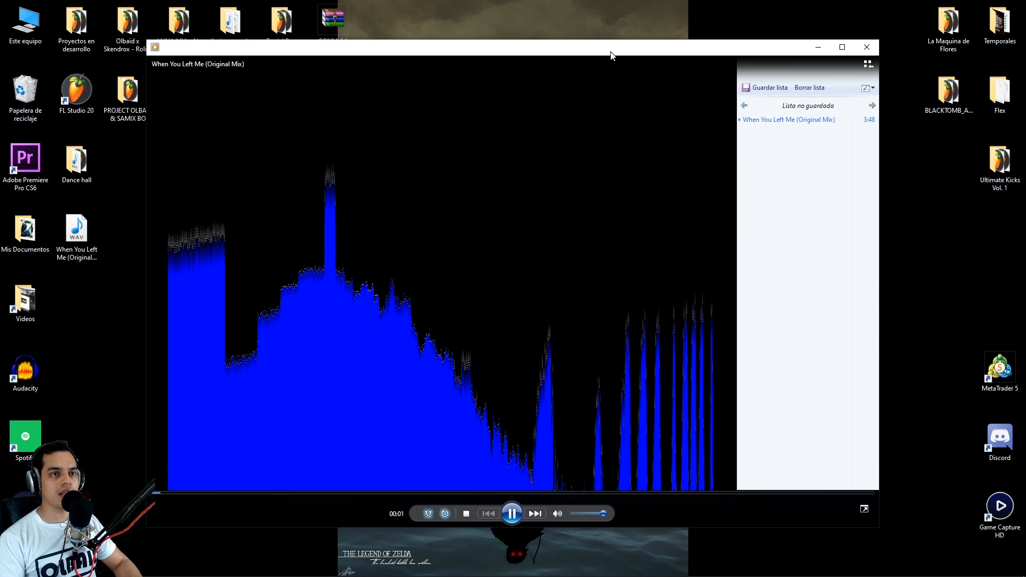
left_click_drag(610, 51, 606, 54)
left_click(239, 497)
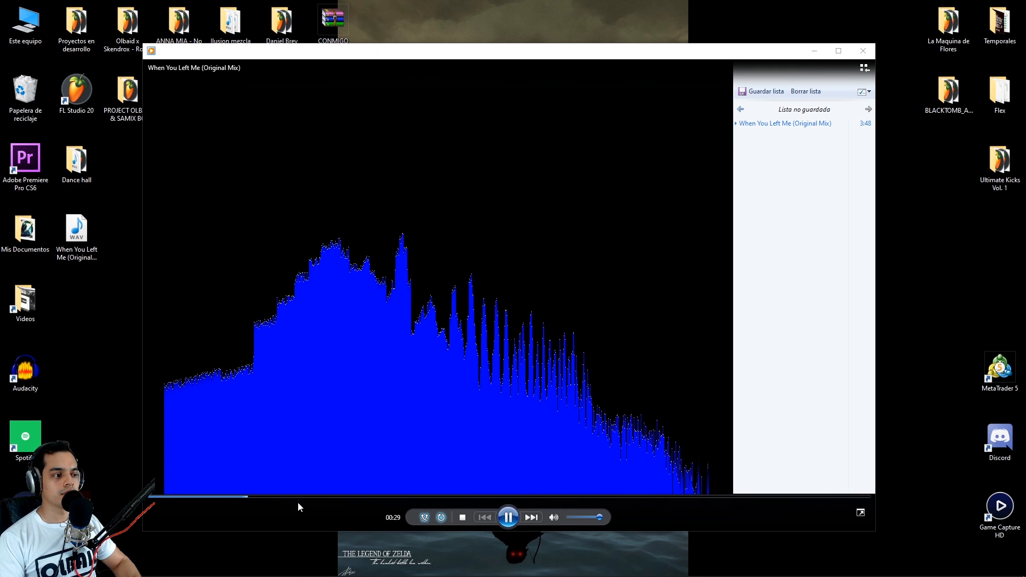
left_click(370, 497)
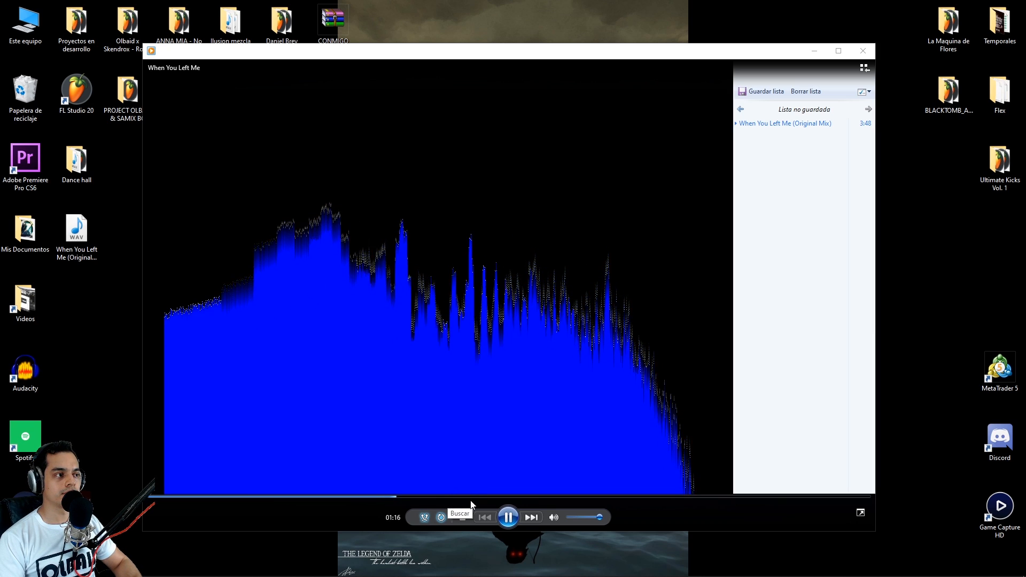
left_click(512, 517)
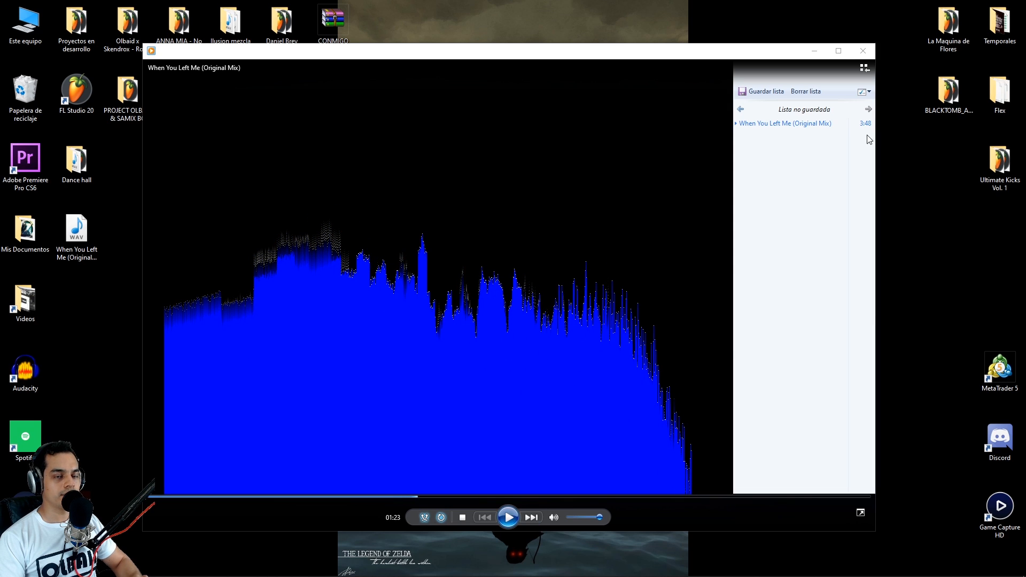
left_click(814, 50)
left_click_drag(582, 61, 577, 67)
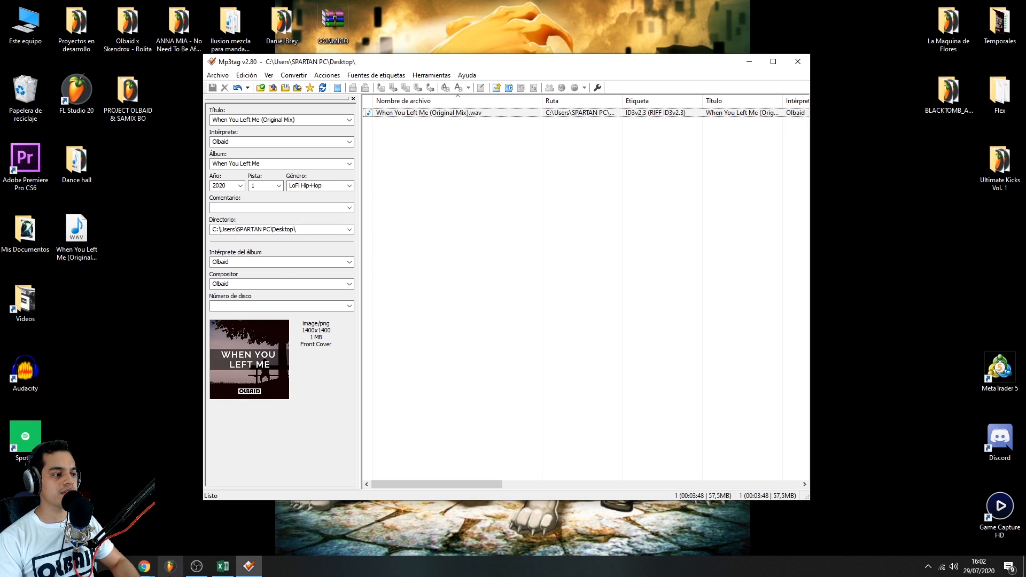
- Switch to the Chrome window with the DistroKid dashboard and open the music upload form
mouse_move(144, 566)
left_click(199, 541)
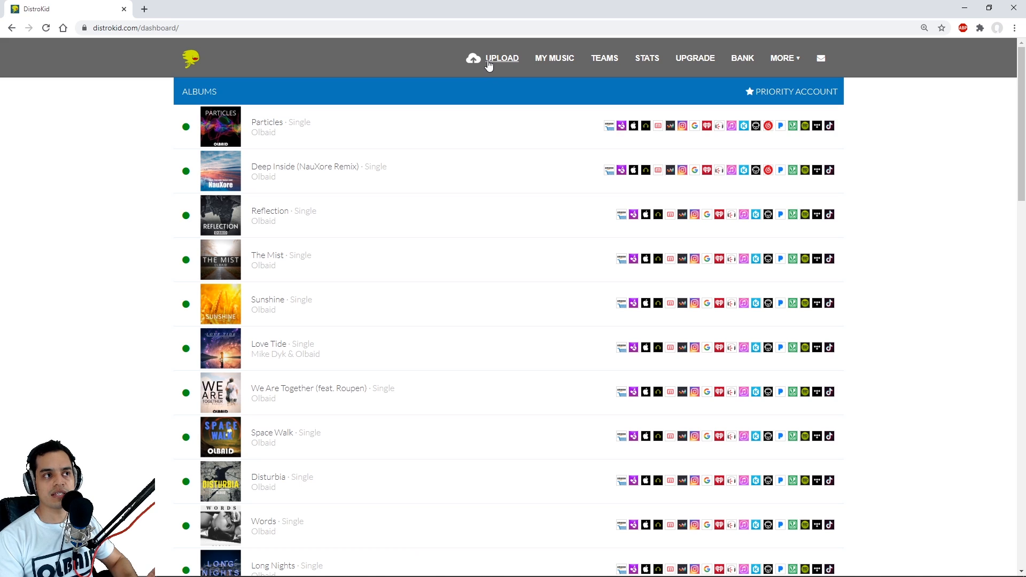
left_click(491, 65)
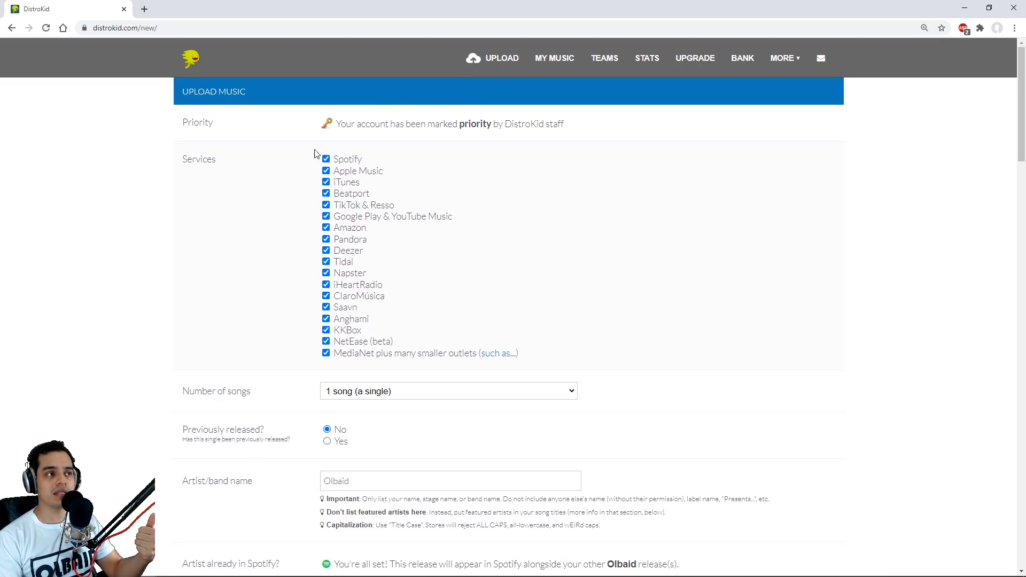
- Review the upload form's services, number of songs, previously released, and artist name sections
scroll(293, 172, "down", 10)
scroll(277, 174, "down", 20)
scroll(168, 230, "up", 15)
scroll(168, 231, "up", 10)
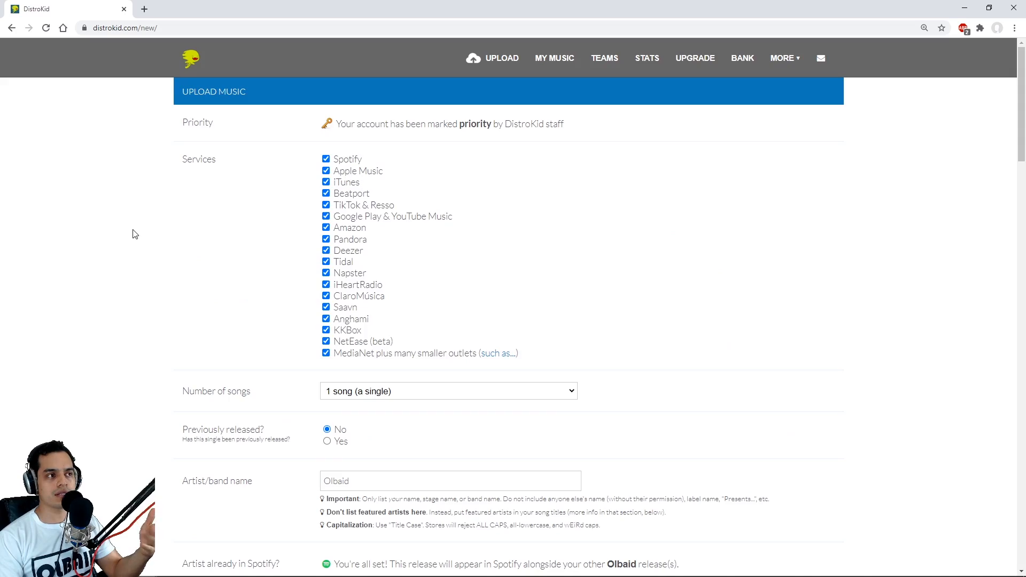
scroll(133, 231, "down", 20)
scroll(133, 235, "up", 20)
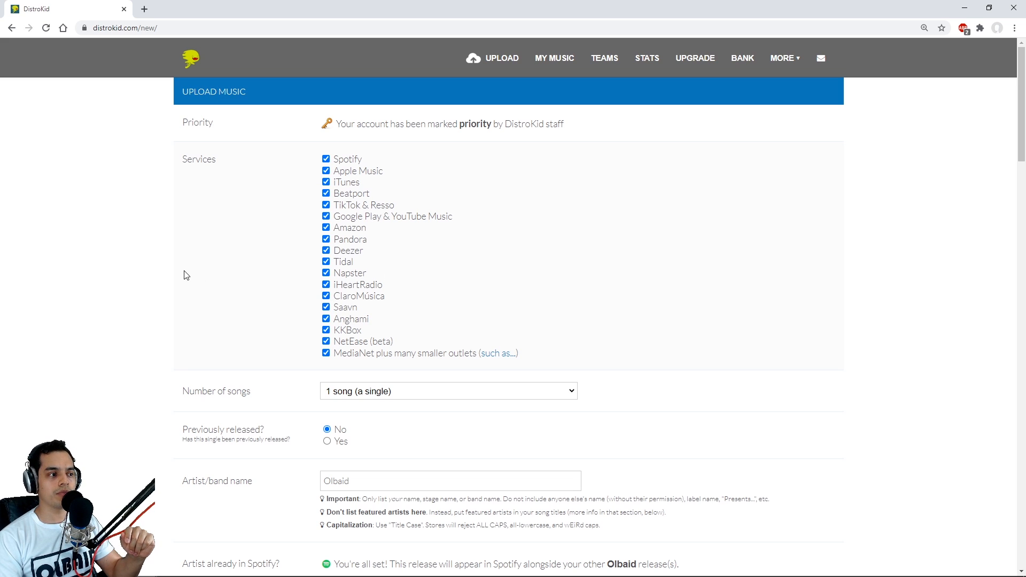
scroll(144, 234, "down", 1)
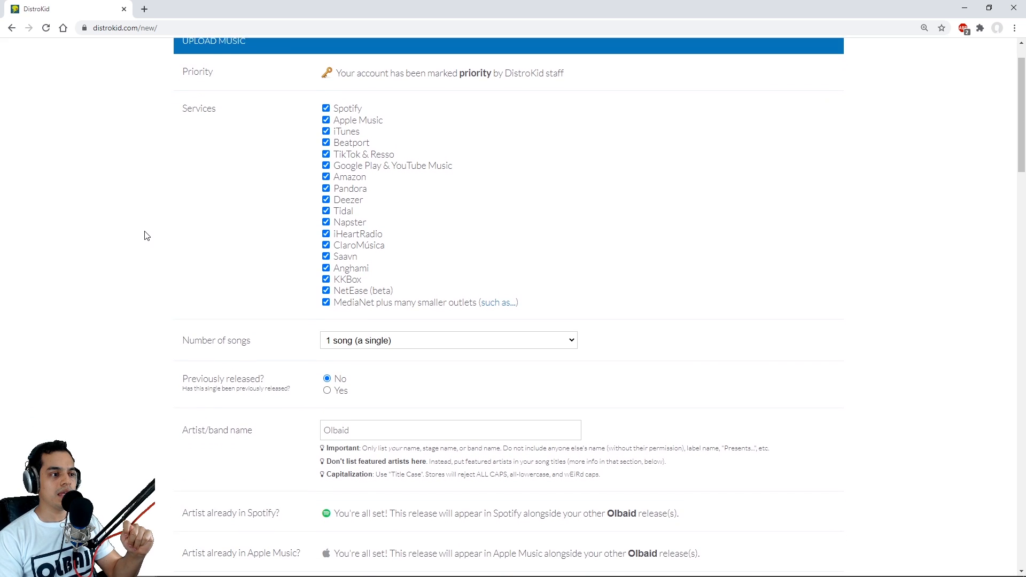
scroll(163, 236, "down", 1)
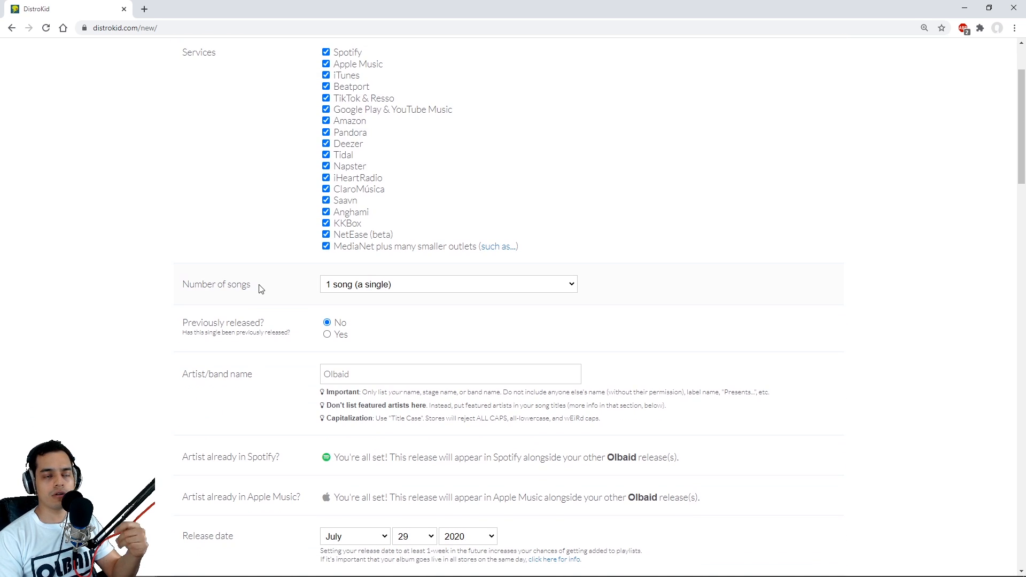
scroll(47, 248, "down", 2)
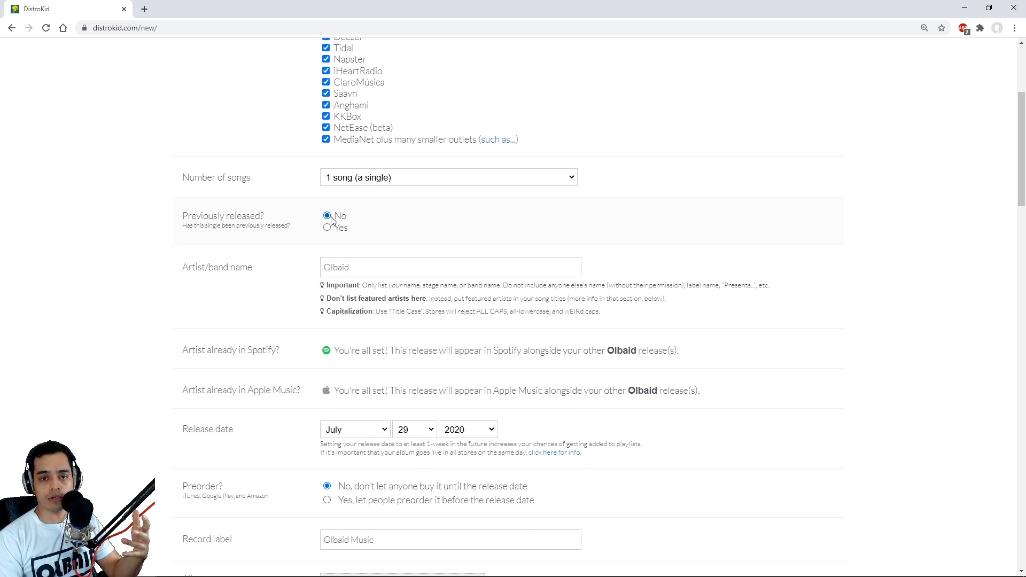
scroll(165, 213, "down", 2)
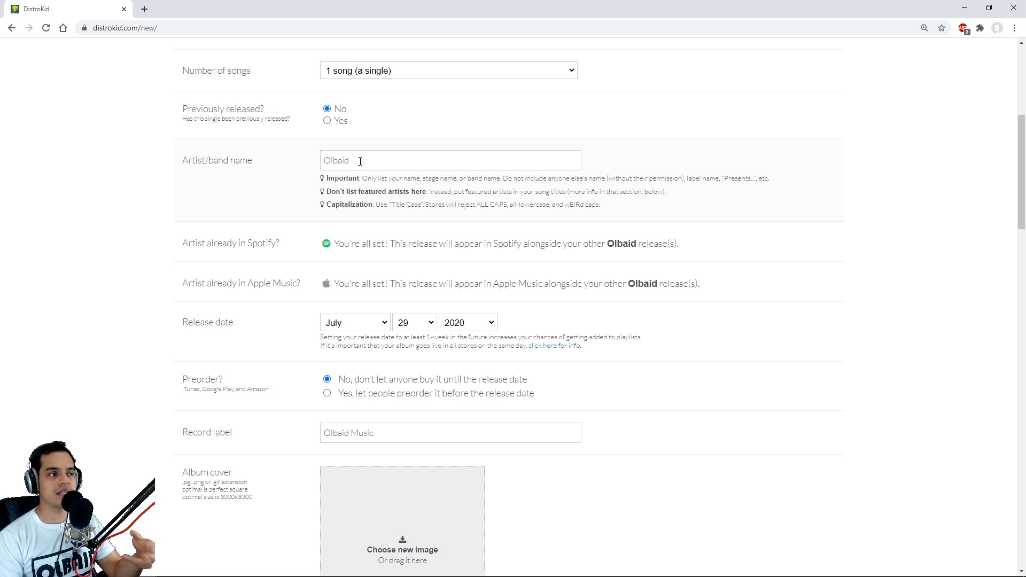
scroll(99, 167, "down", 1)
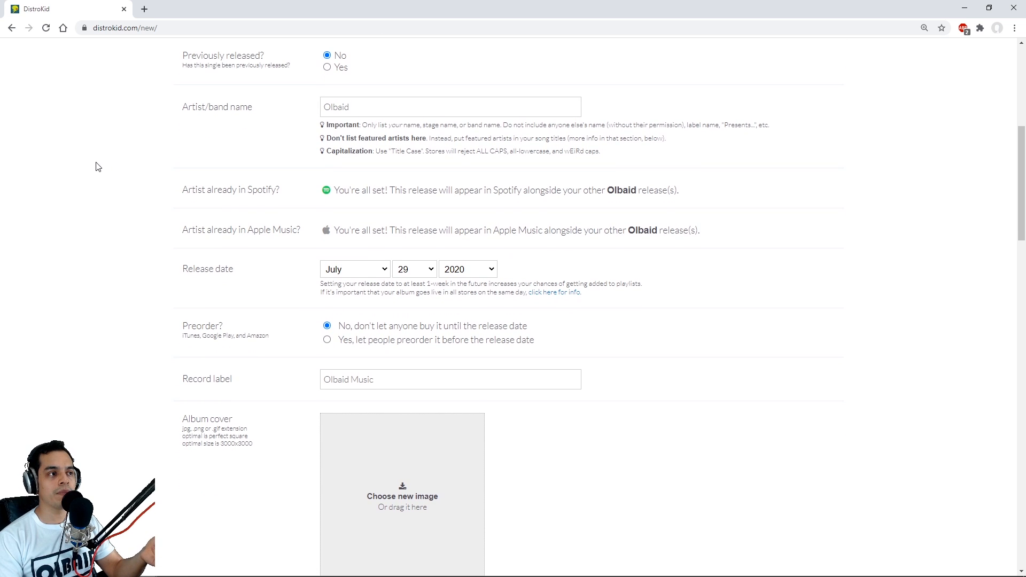
- Set the release date to August 26, 2020
scroll(64, 200, "down", 1)
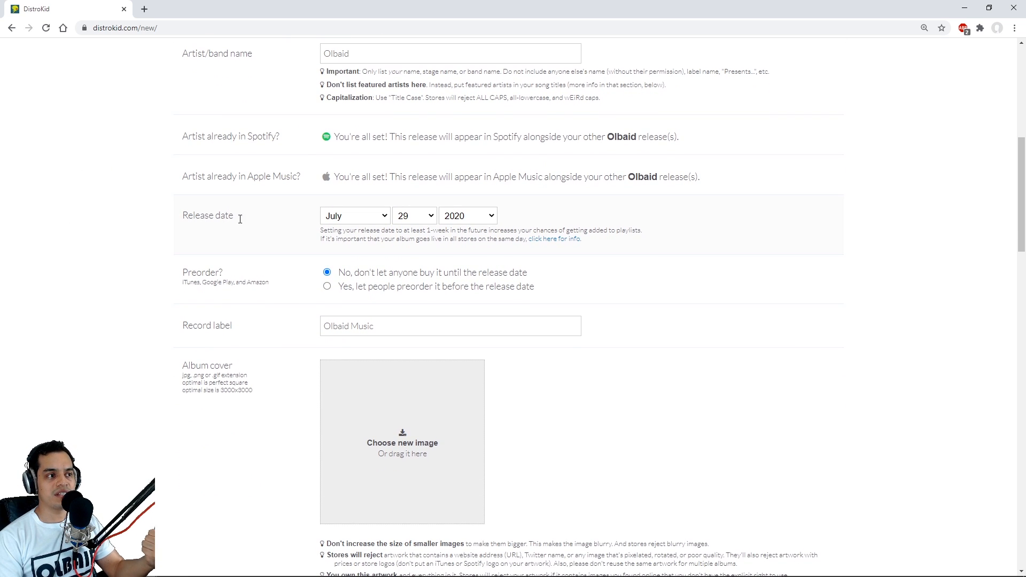
left_click(381, 216)
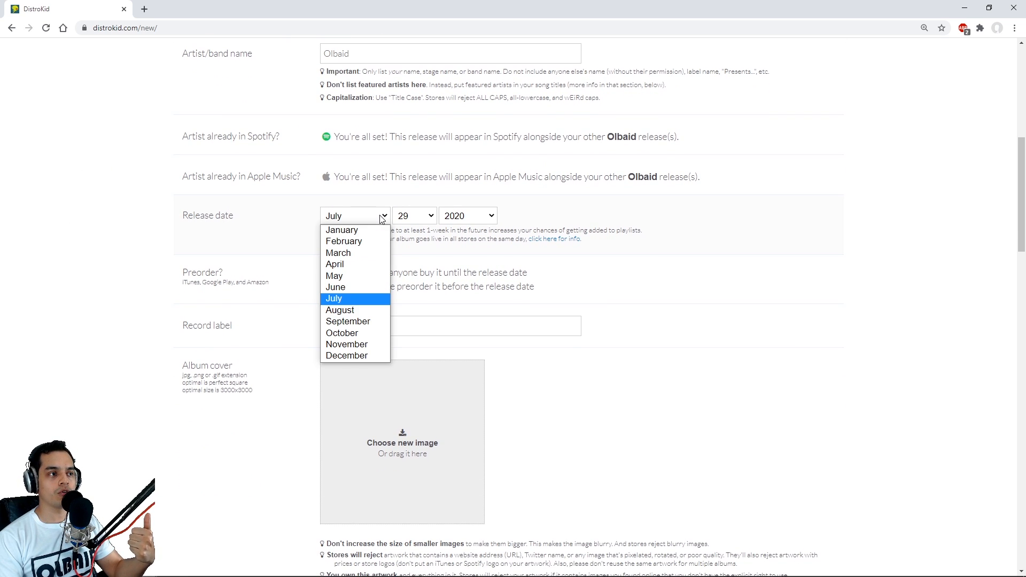
left_click(343, 312)
left_click(431, 217)
scroll(406, 321, "down", 1)
left_click(405, 393)
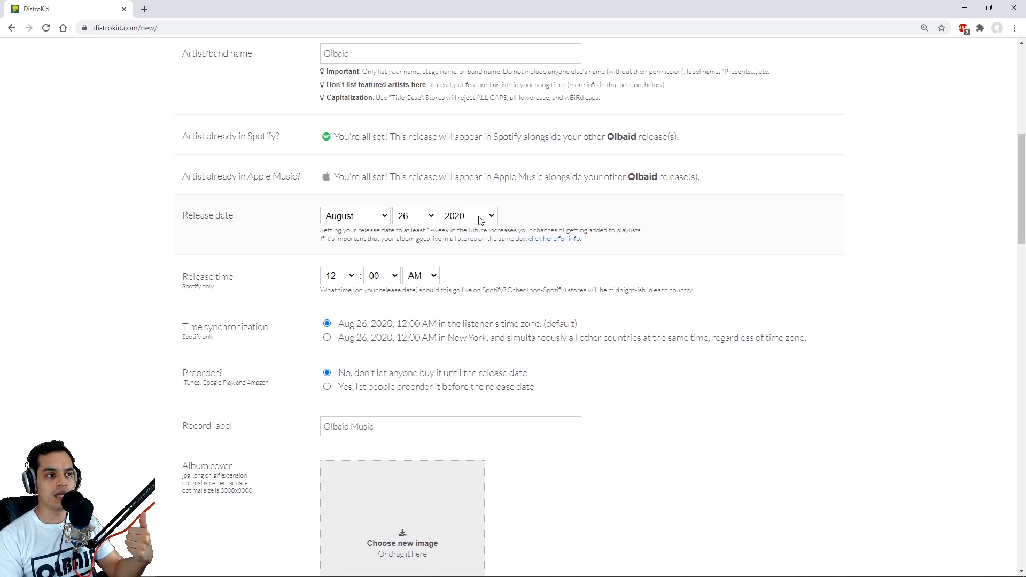
- Check the Spotify release time options and set time synchronization to New York time, simultaneous in all other countries
scroll(255, 265, "down", 1)
left_click(351, 224)
left_click(348, 222)
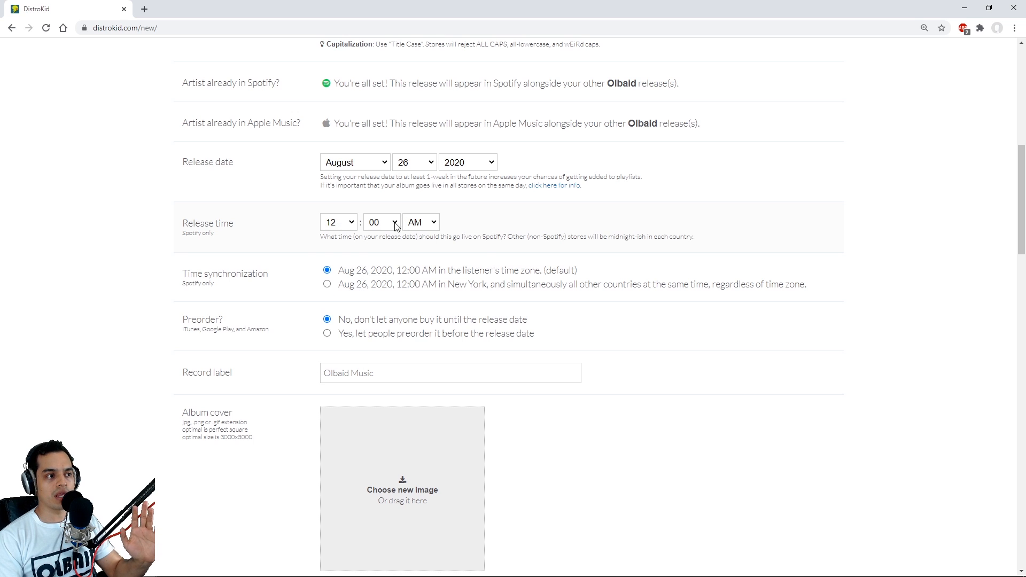
scroll(156, 251, "down", 1)
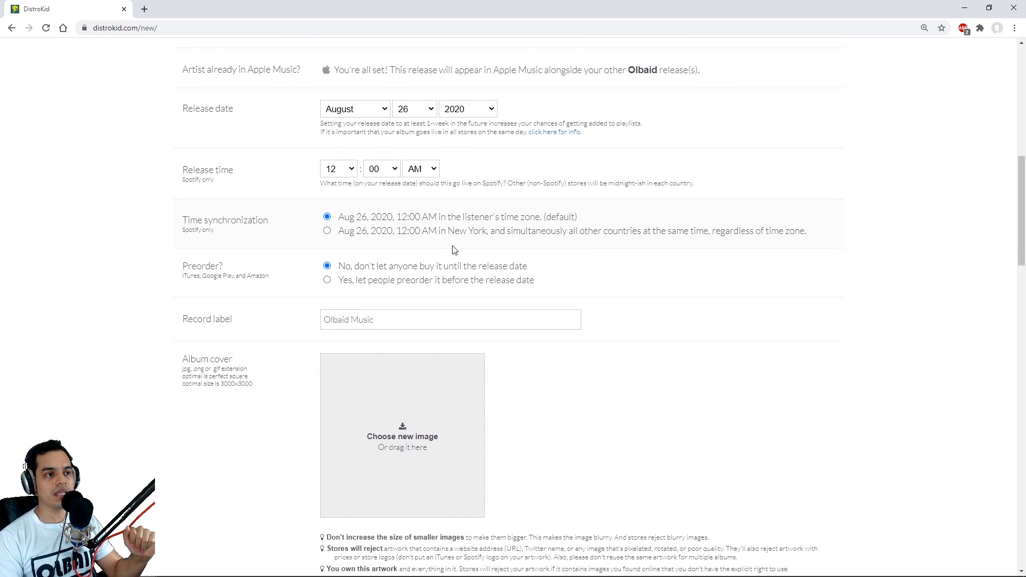
left_click(327, 231)
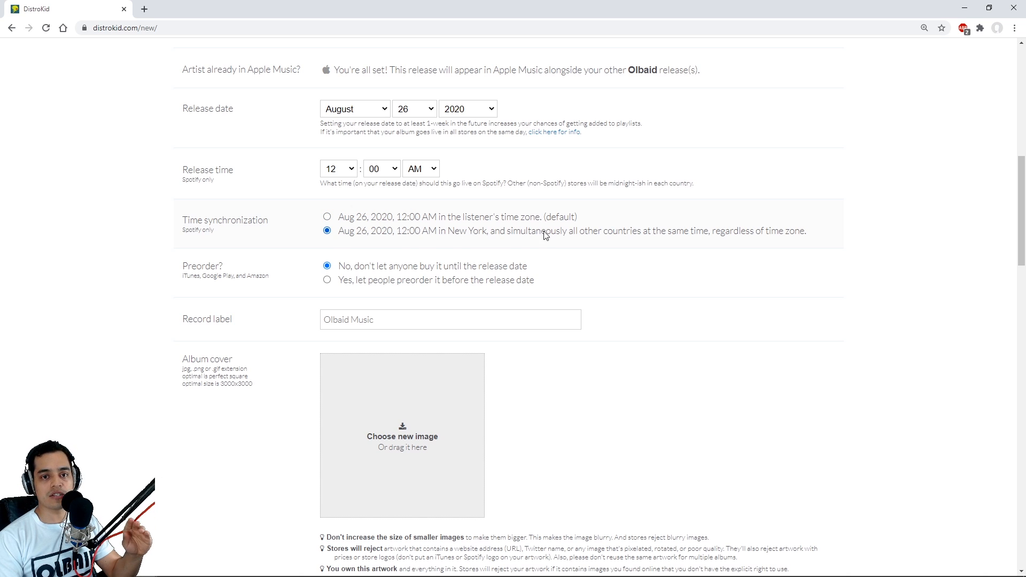
scroll(450, 247, "up", 1)
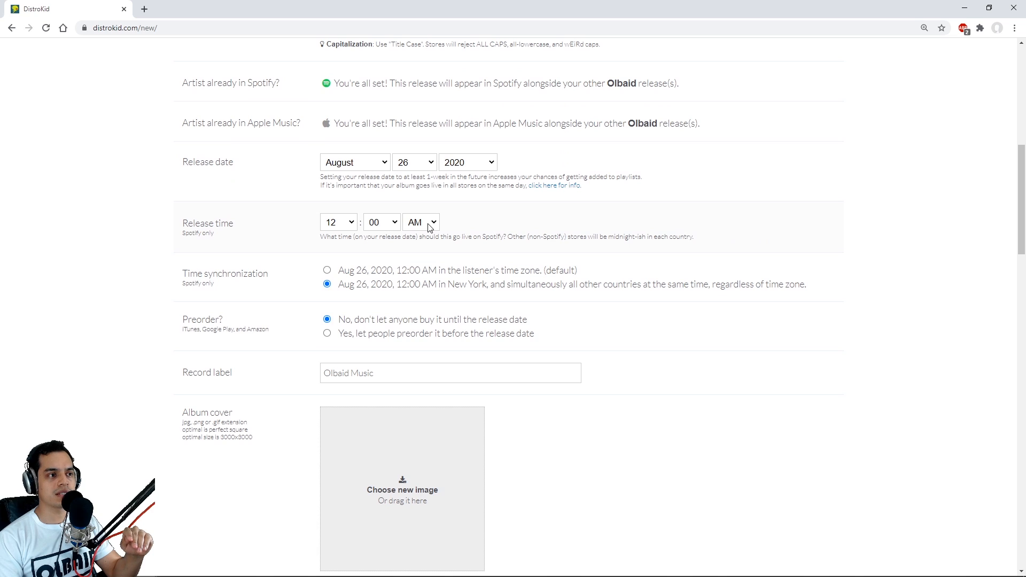
scroll(117, 212, "down", 1)
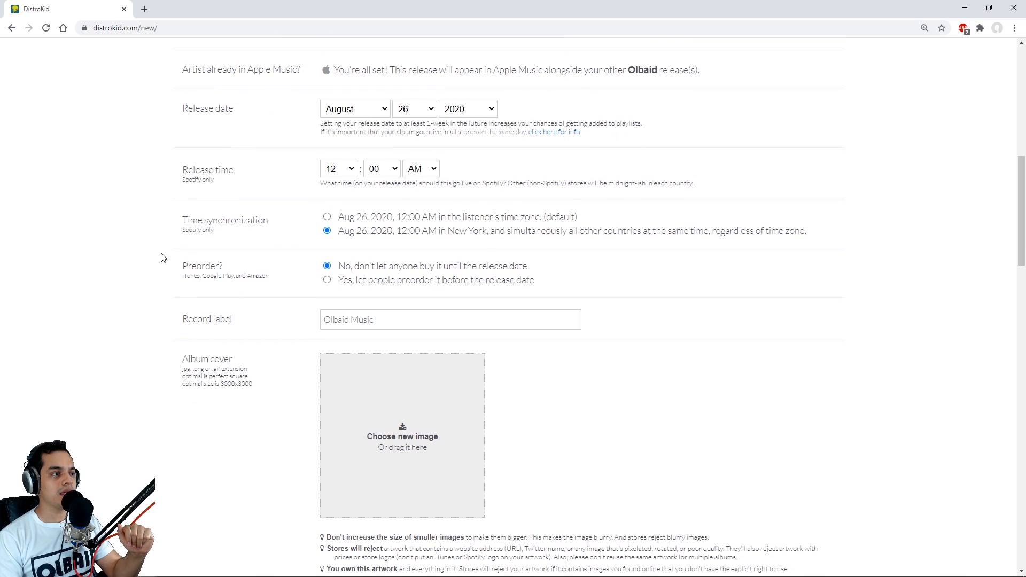
- Let people preorder the single before the release date, with the pre-order starting on August 15, 2020
scroll(236, 242, "down", 1)
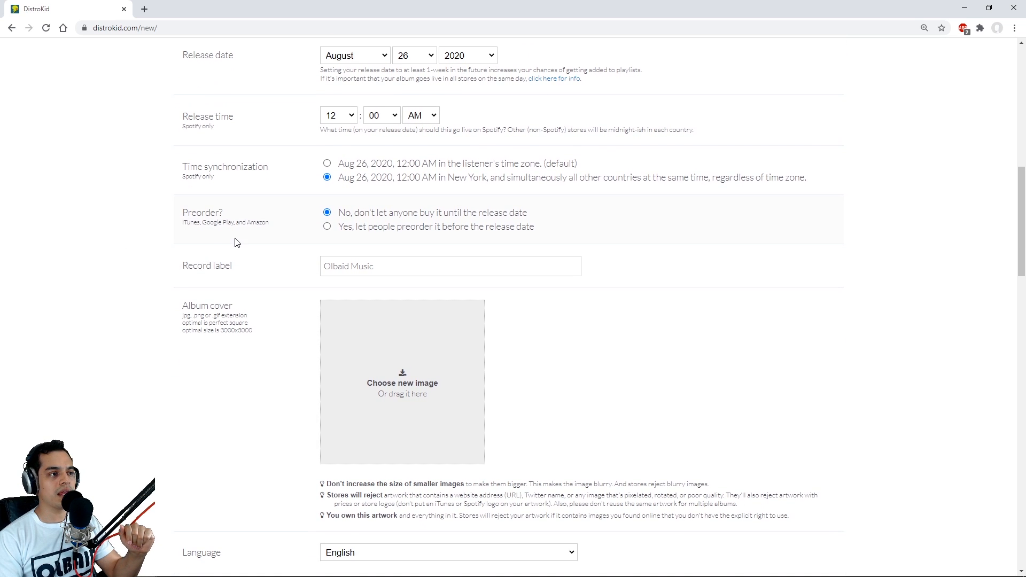
left_click(328, 227)
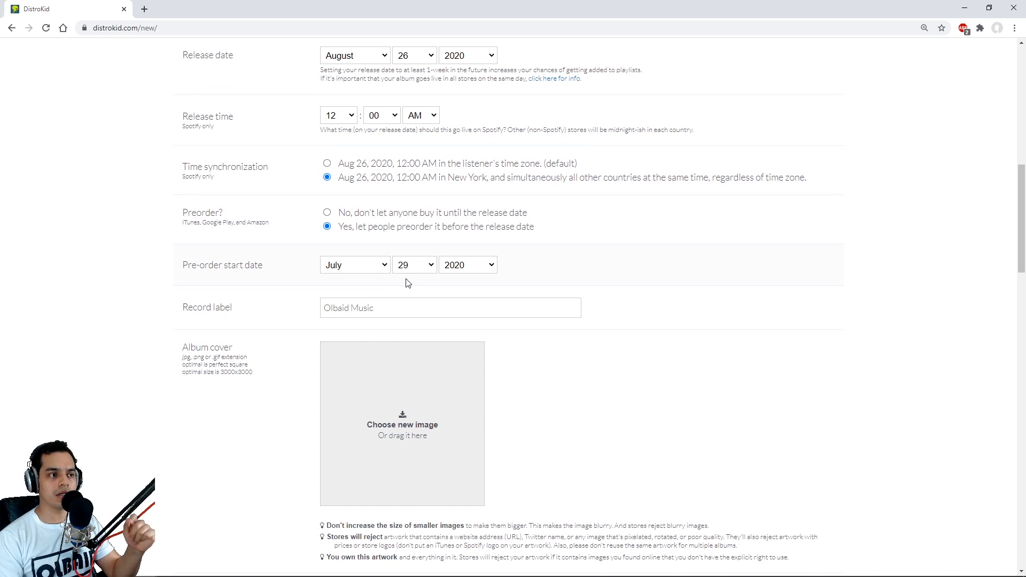
left_click(383, 266)
left_click(353, 360)
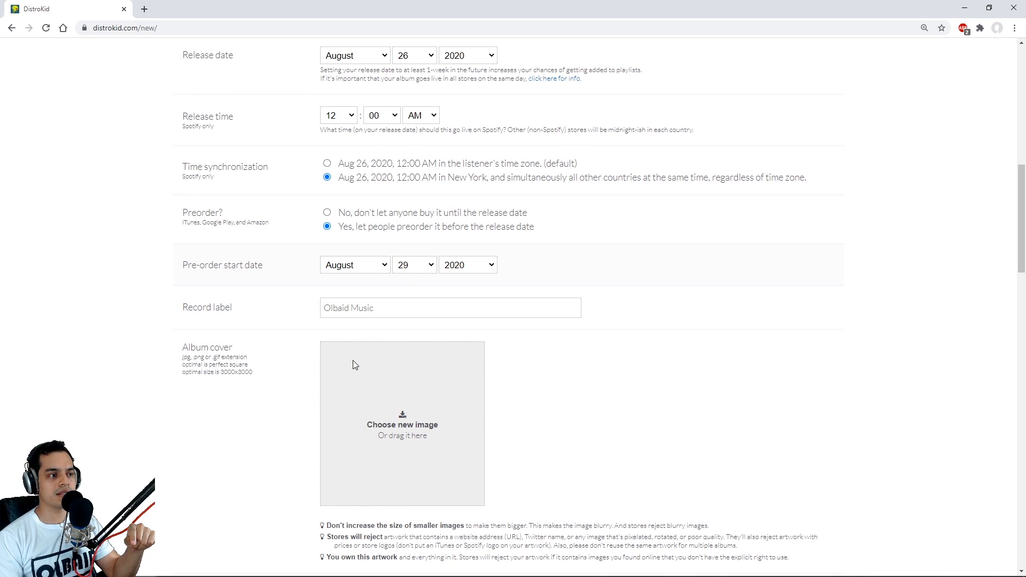
left_click(425, 265)
scroll(428, 448, "up", 1)
left_click_drag(434, 431, 435, 448)
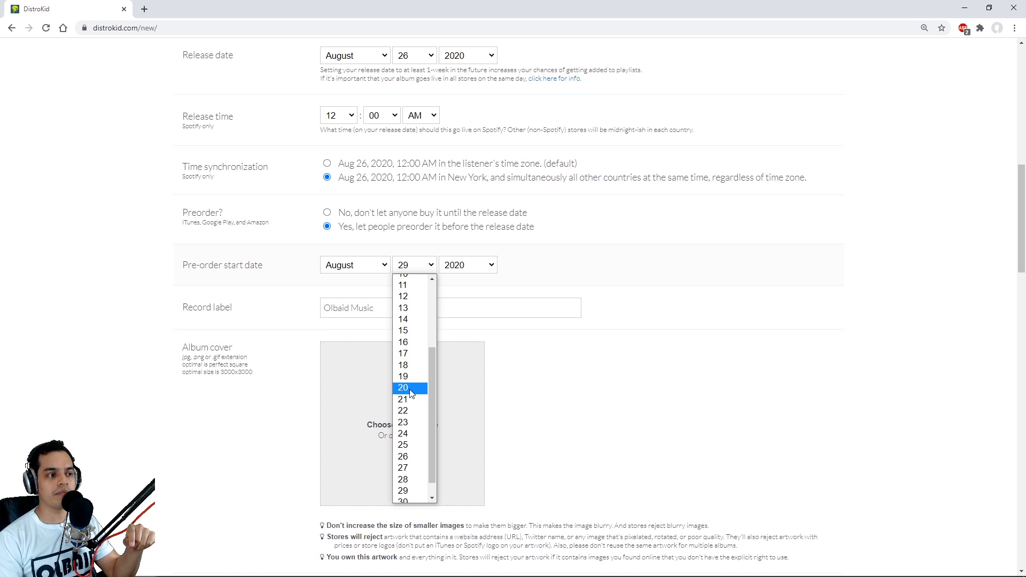
left_click(411, 331)
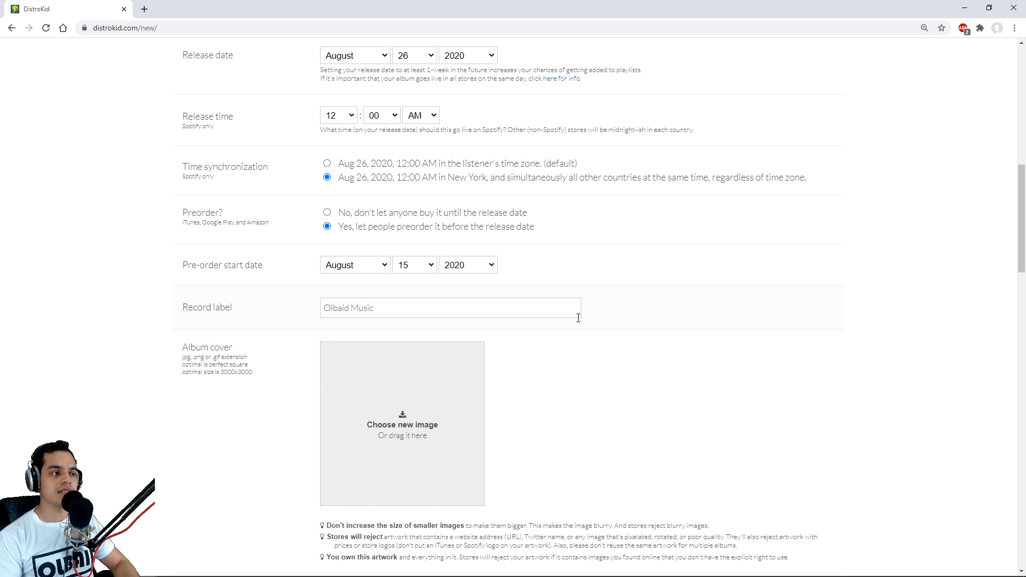
- Check the accepted image formats for the album cover and upload the When You Left Me artwork
scroll(208, 307, "down", 1)
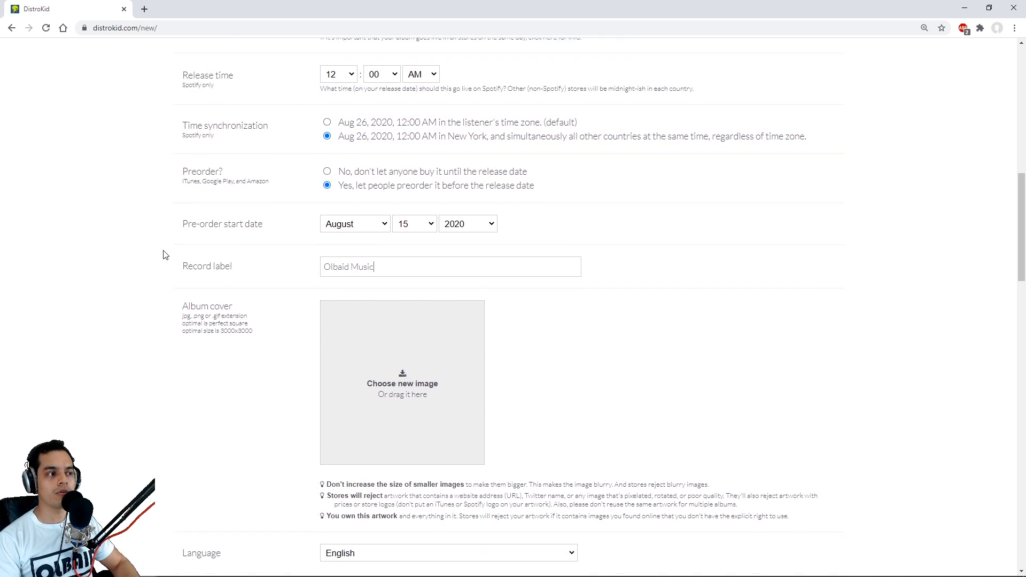
scroll(161, 268, "down", 1)
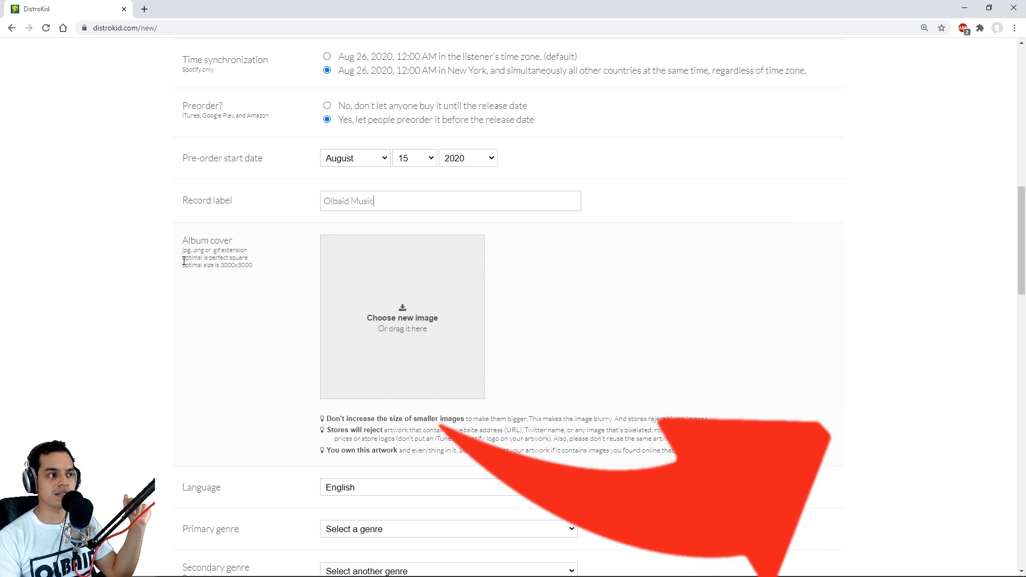
left_click_drag(184, 251, 242, 250)
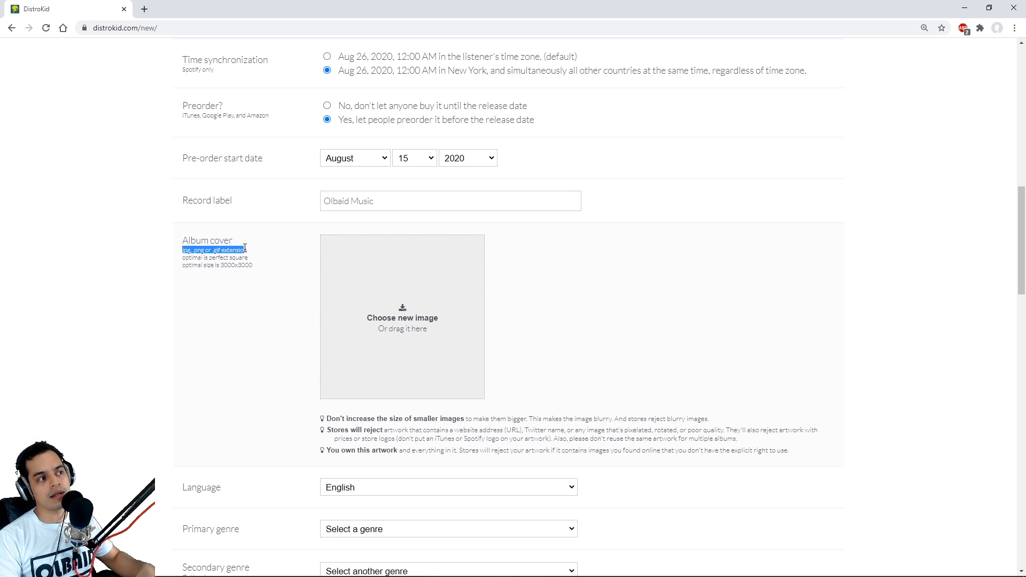
left_click(231, 267)
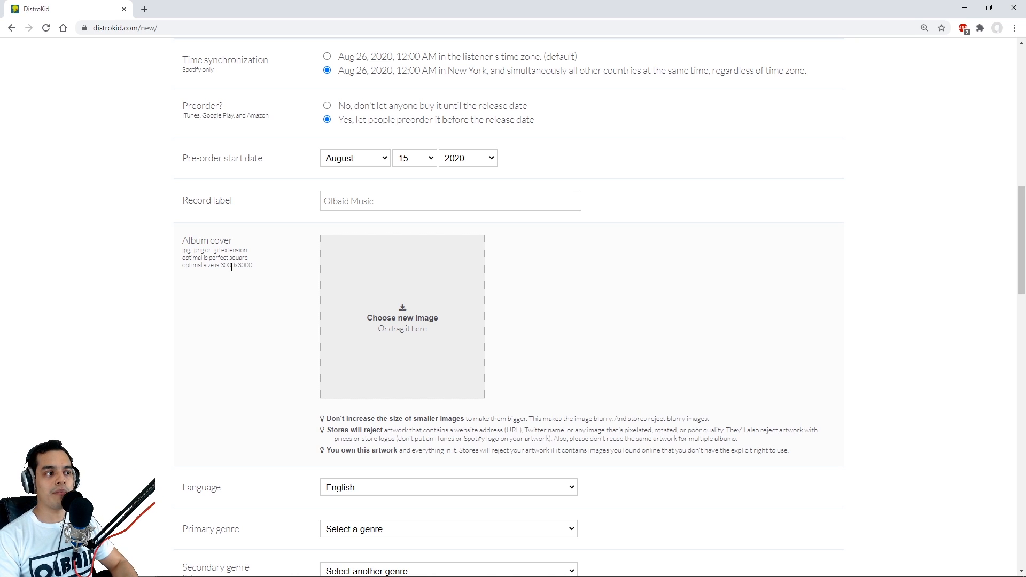
left_click(389, 309)
double_click(128, 169)
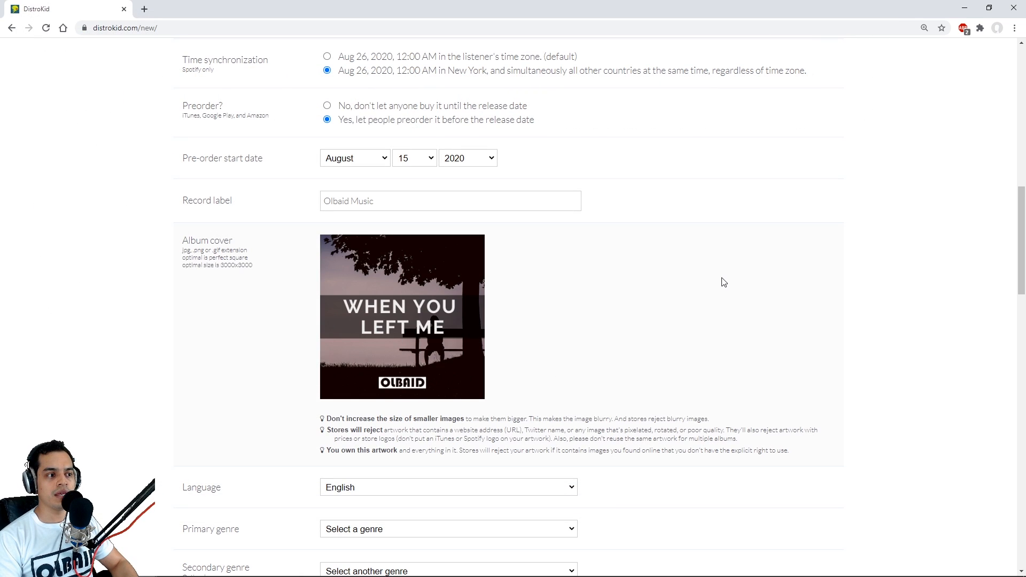
- Set the single's primary genre to Hip Hop/Rap
scroll(751, 273, "down", 1)
scroll(752, 273, "down", 1)
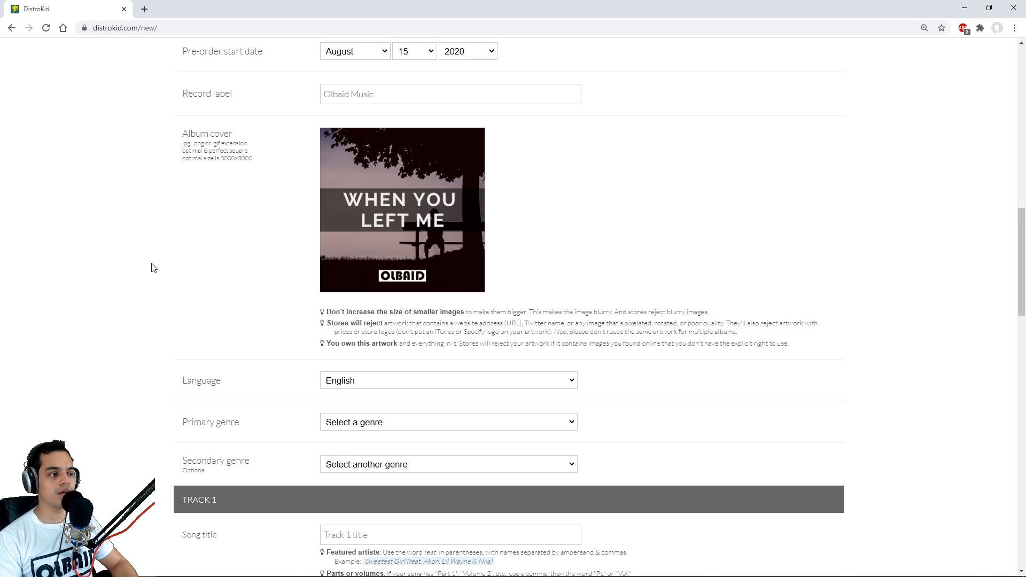
scroll(127, 266, "down", 2)
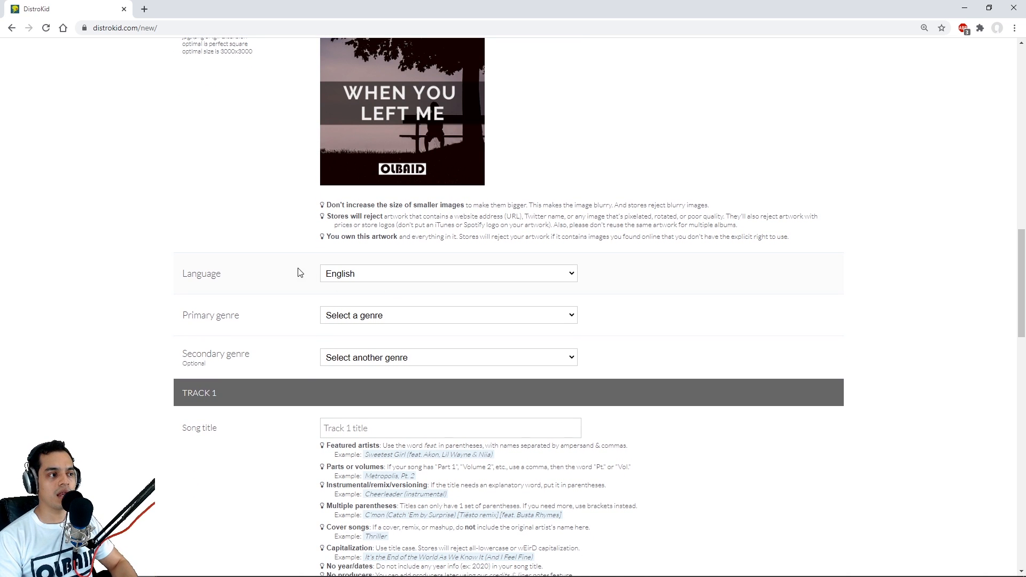
scroll(297, 270, "down", 1)
left_click(354, 264)
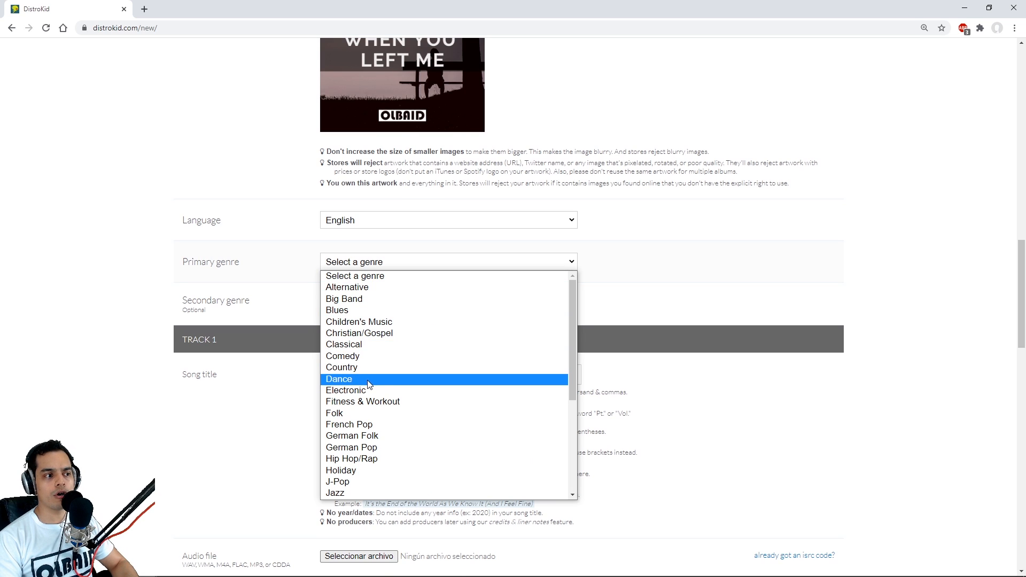
left_click(393, 460)
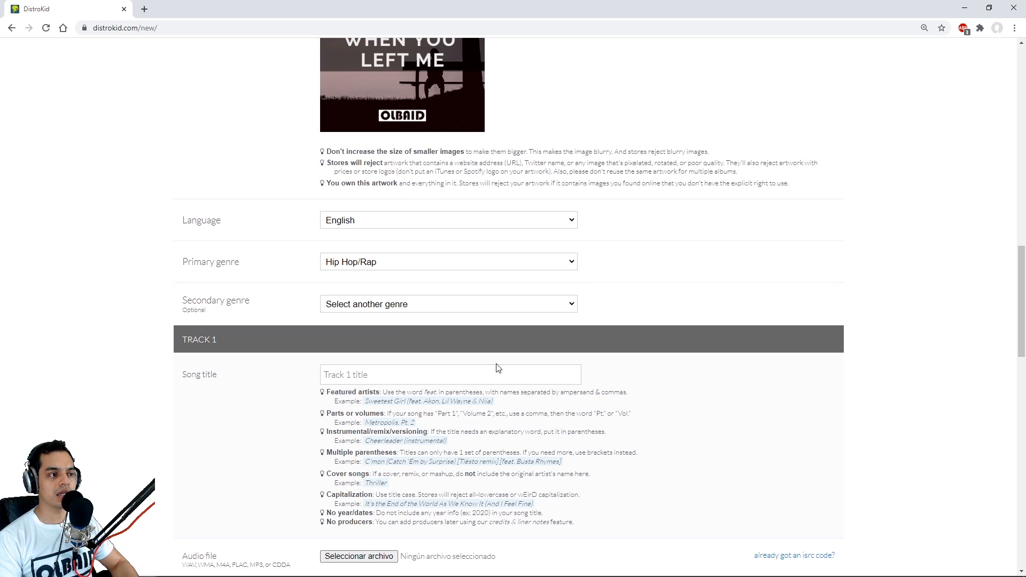
- Set the secondary genre to Electronic with Hip-Hop / R&B as its subgenre
scroll(142, 259, "down", 1)
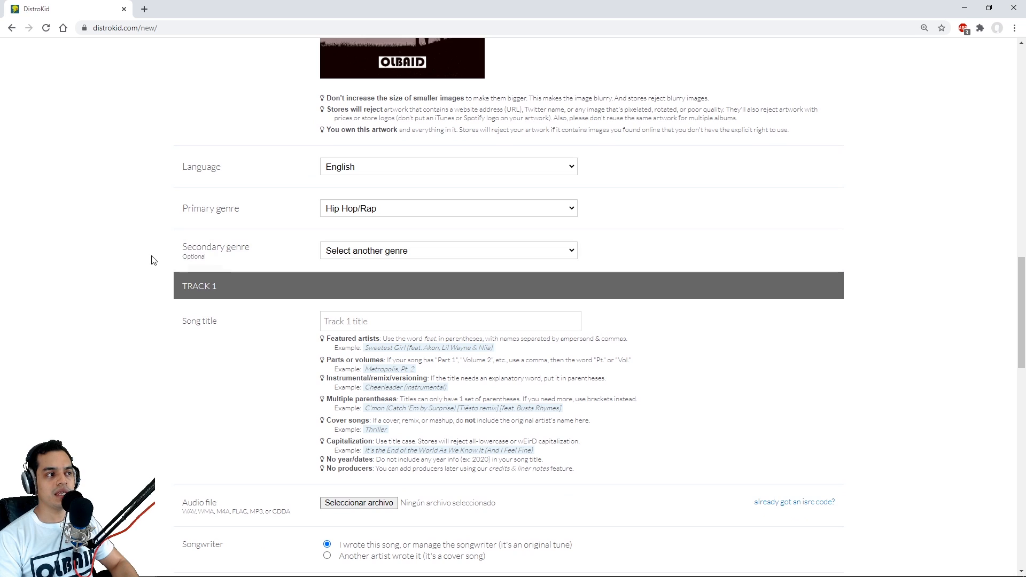
left_click(392, 252)
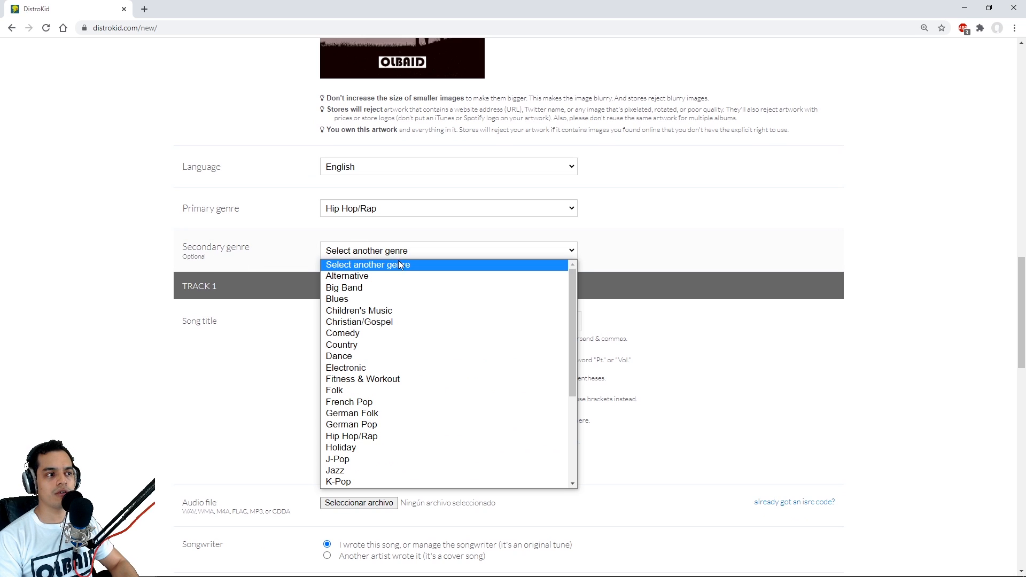
left_click(383, 368)
left_click(387, 300)
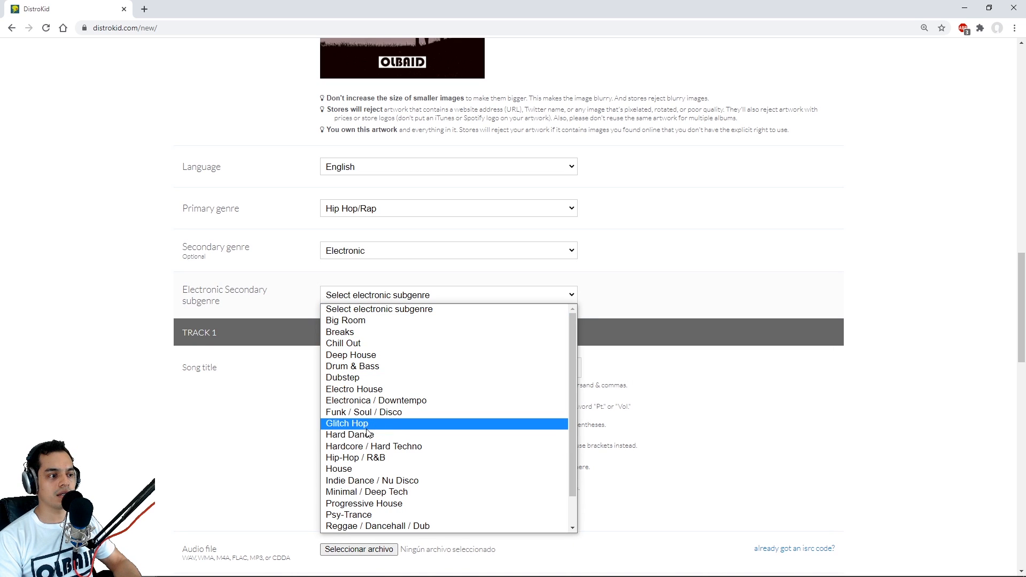
left_click(383, 459)
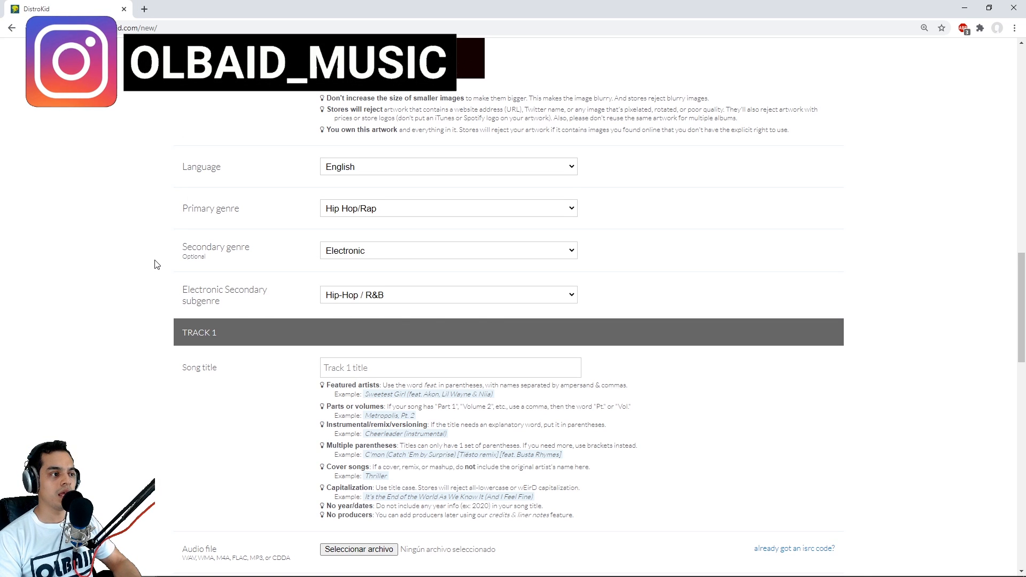
- Enter When You Left Me as the Track 1 song title and dismiss the featured artist notice
scroll(157, 265, "down", 2)
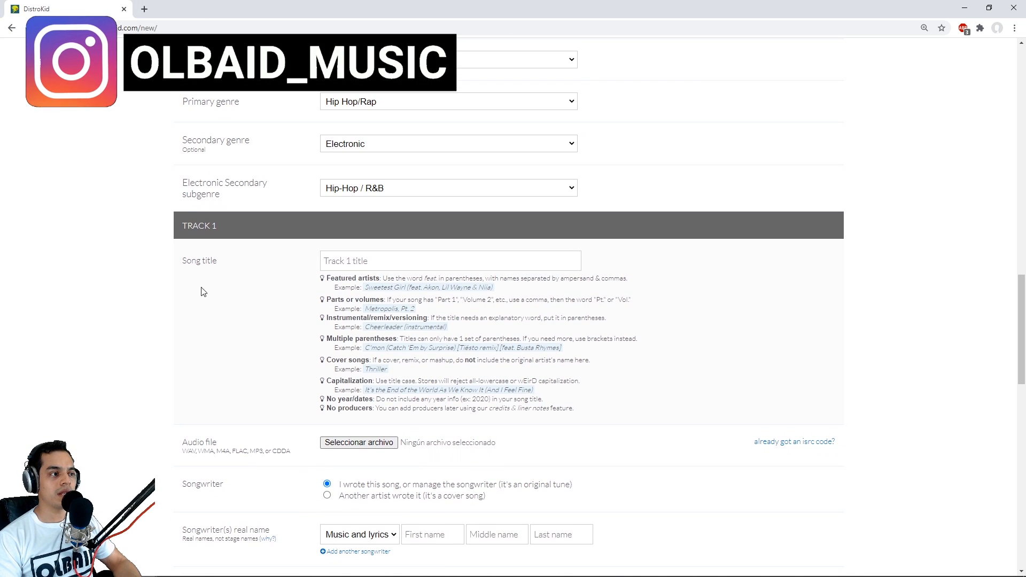
left_click(352, 261)
type("When")
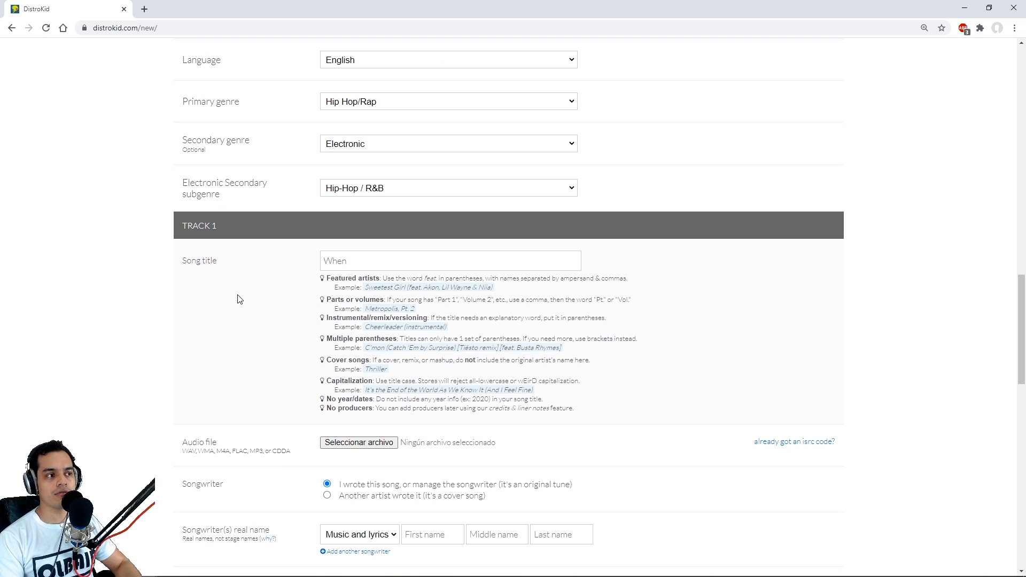
scroll(239, 300, "up", 6)
scroll(240, 299, "down", 2)
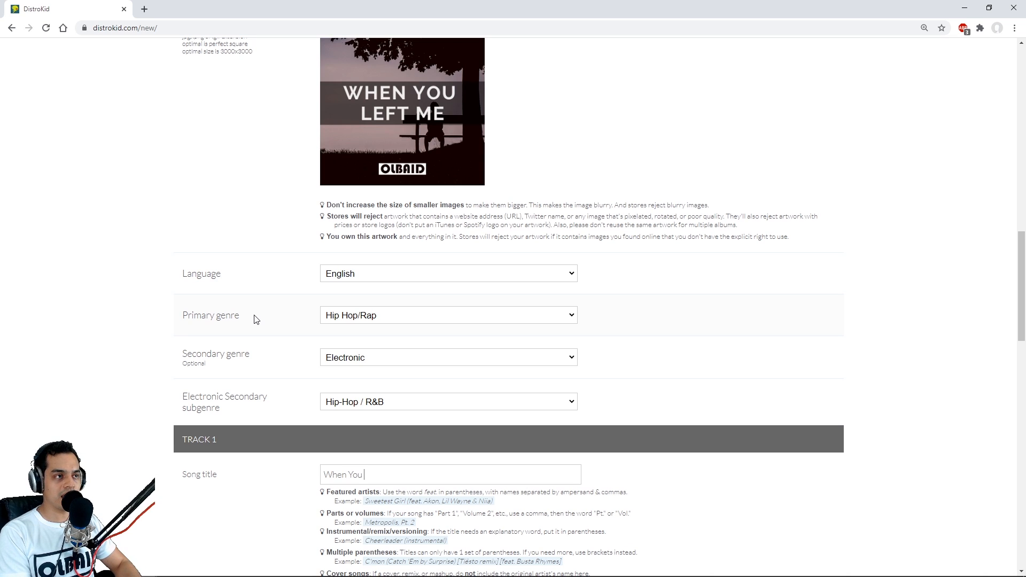
type("Me")
scroll(362, 264, "down", 4)
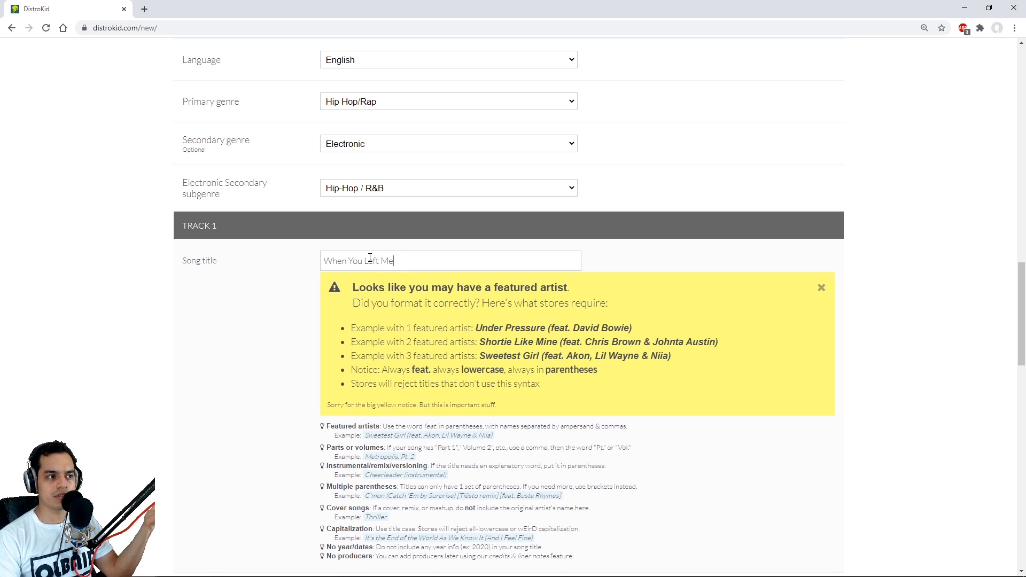
left_click(822, 289)
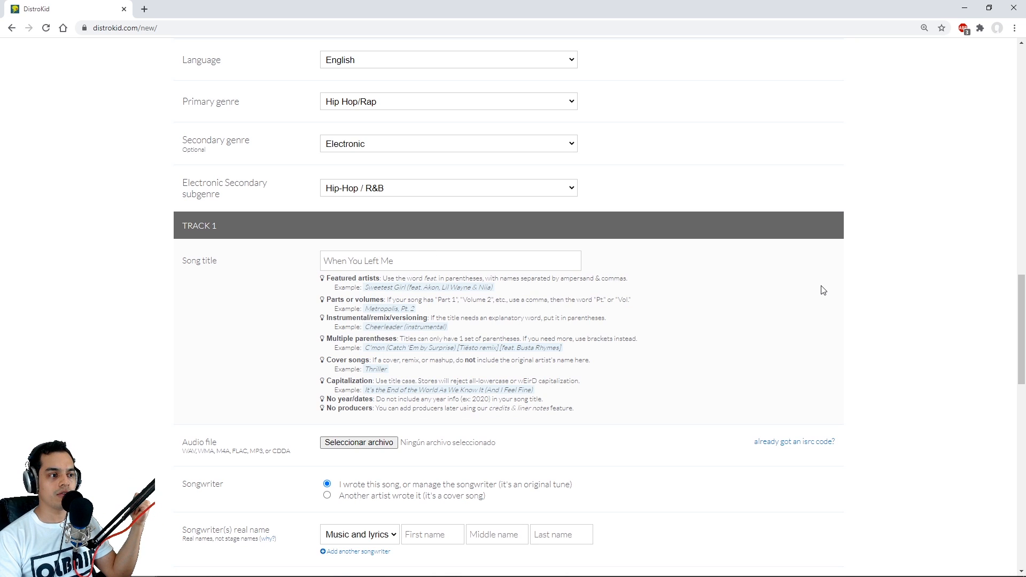
- Choose the WAV file When You Left Me (Original Mix) from the desktop as Track 1's audio file
scroll(884, 296, "down", 2)
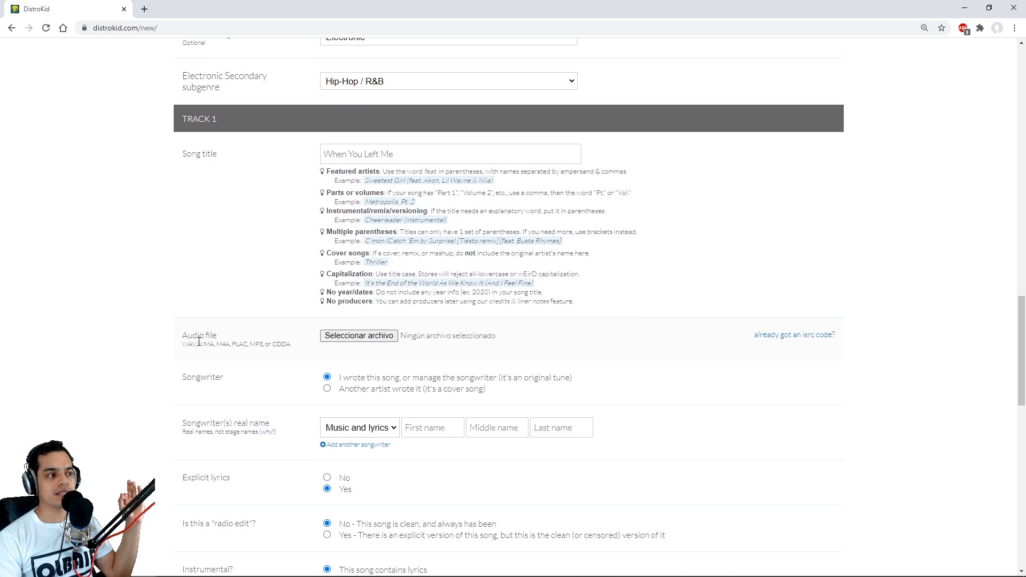
left_click(366, 337)
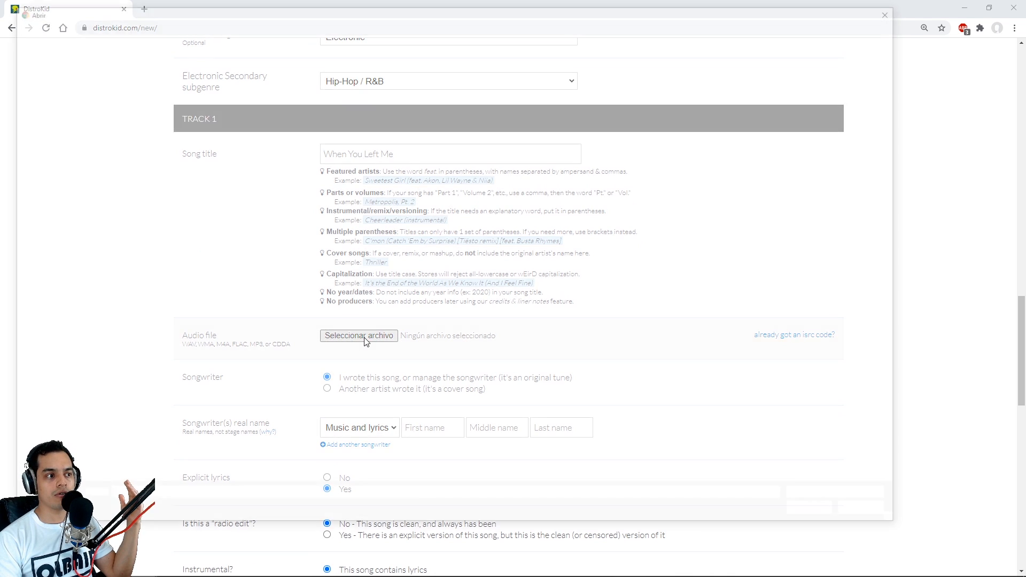
double_click(363, 170)
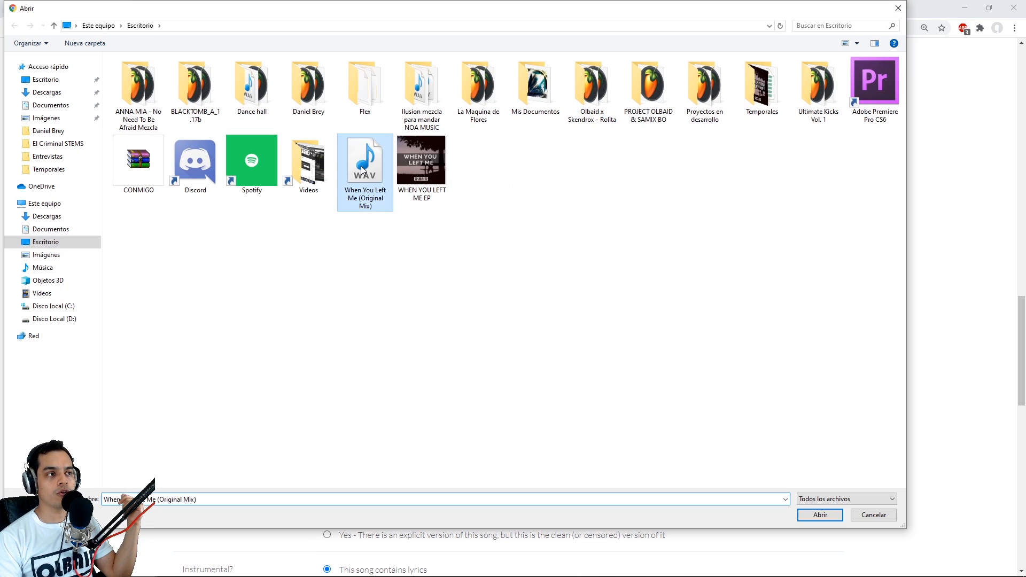
- Mark Track 1 as having no explicit lyrics and as an instrumental that contains no lyrics
scroll(337, 277, "down", 4)
left_click(327, 265)
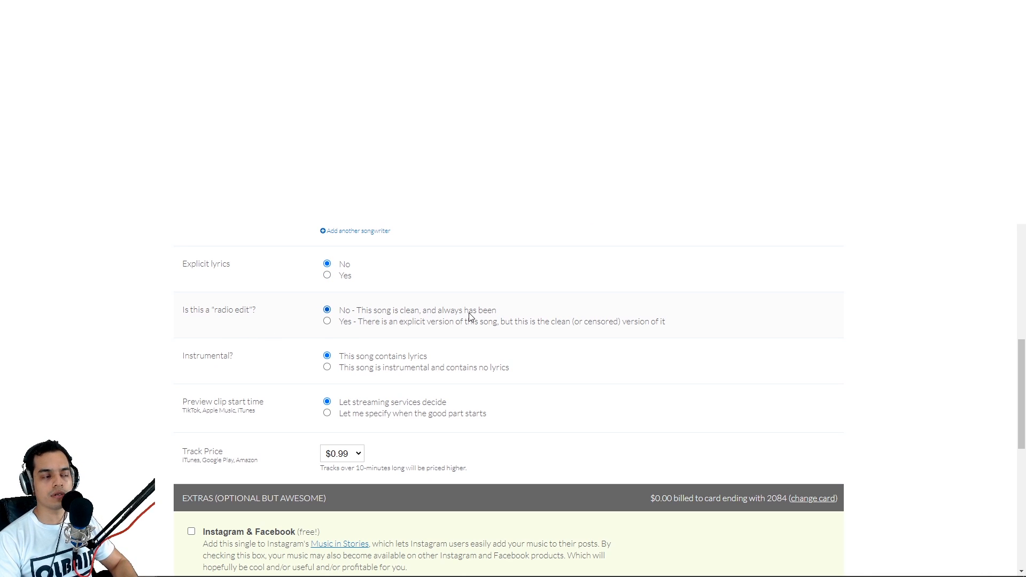
scroll(259, 320, "down", 1)
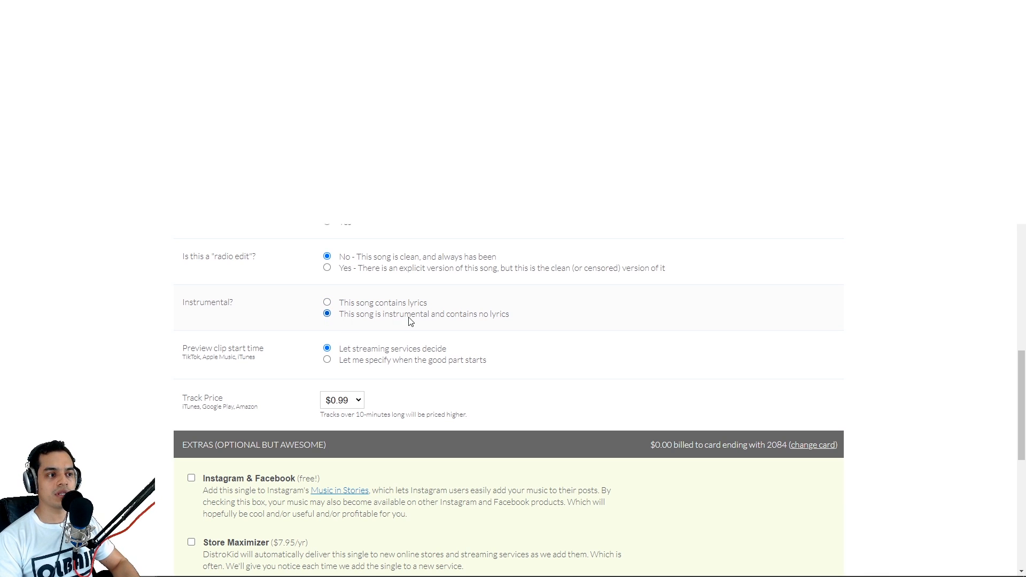
left_click_drag(421, 319, 517, 319)
left_click(484, 316)
- Set the track price to $0.69 and add the free Instagram & Facebook extra
scroll(242, 308, "down", 1)
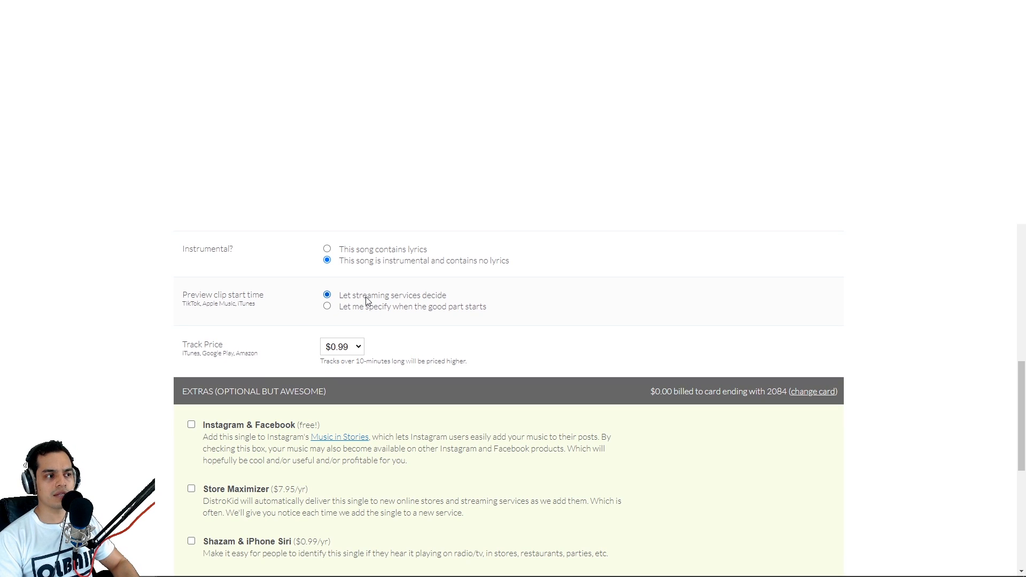
scroll(367, 302, "down", 1)
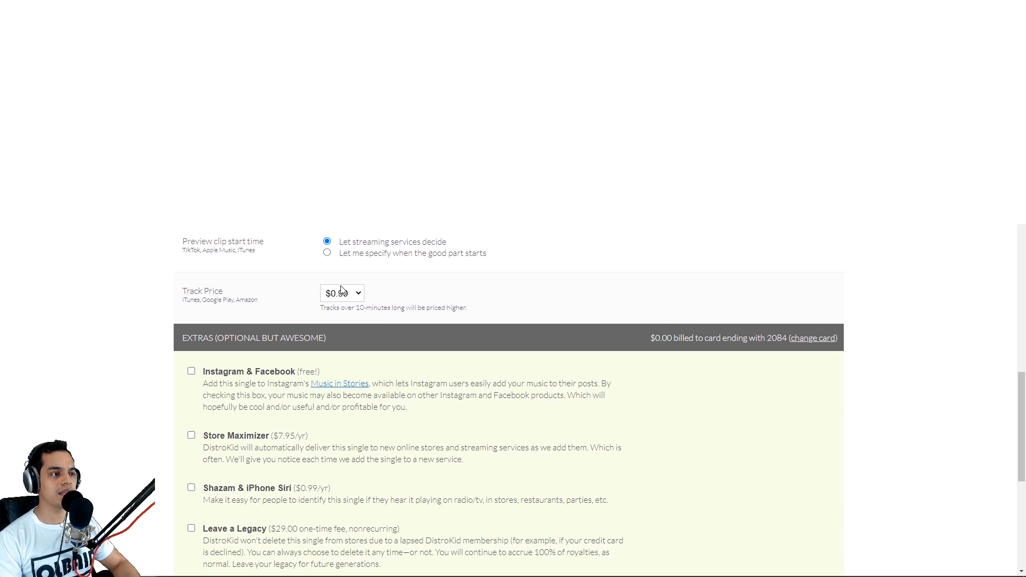
left_click(353, 295)
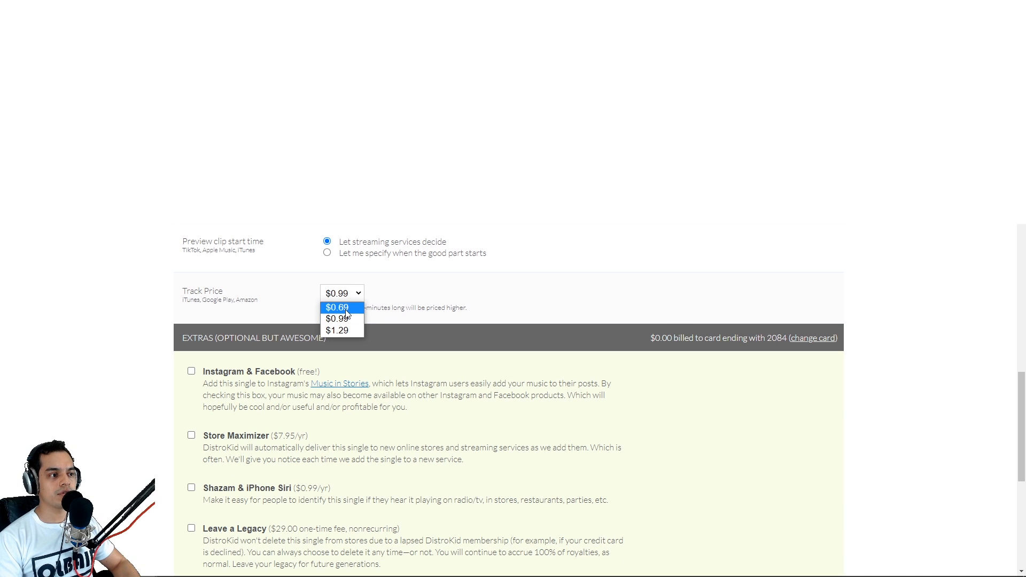
left_click(346, 310)
scroll(103, 257, "down", 1)
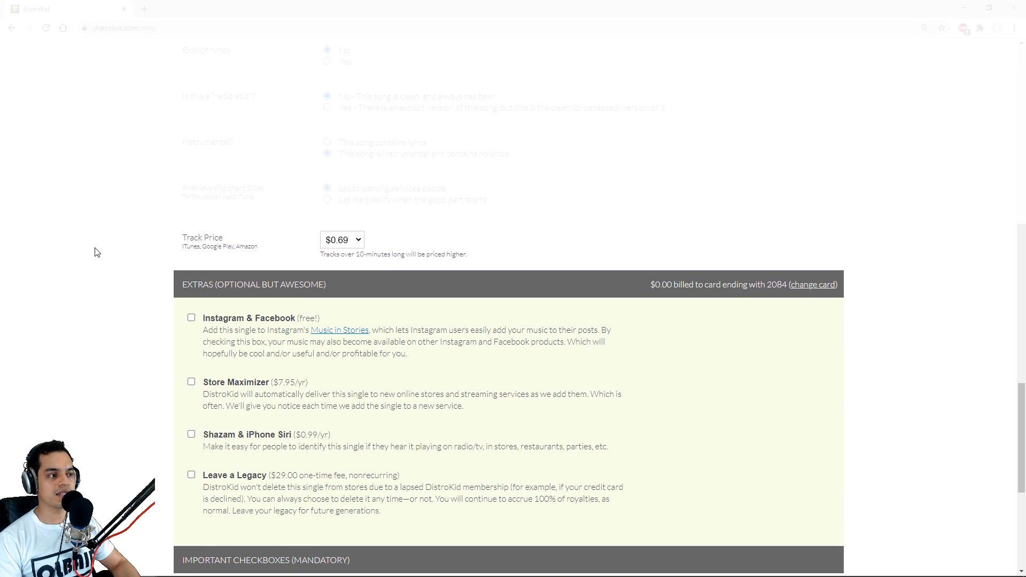
left_click(191, 318)
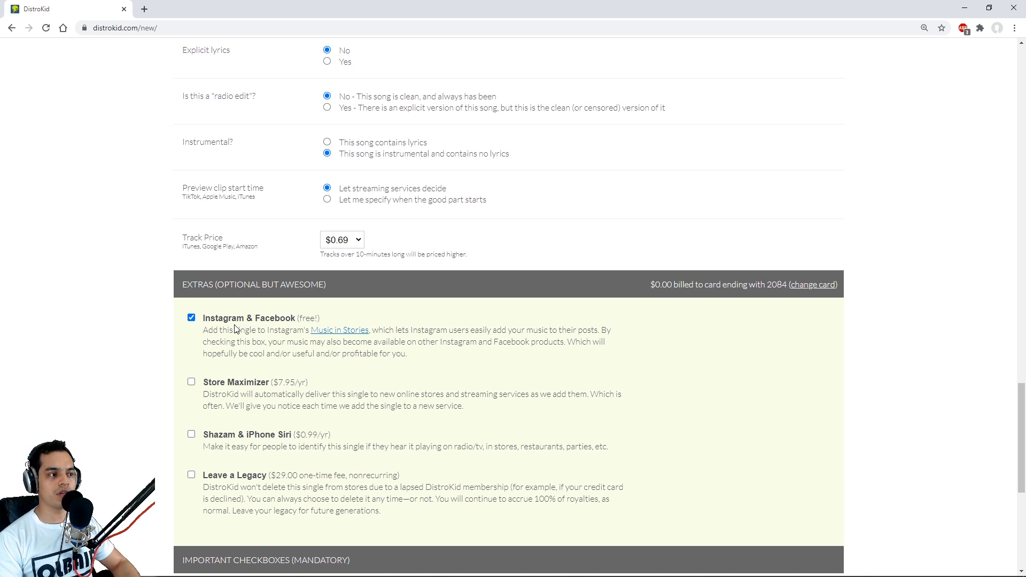
- Accept all four mandatory statements, covering YouTube Music, recording rights, artist names, and the DistroKid Distribution Agreement
scroll(91, 315, "down", 1)
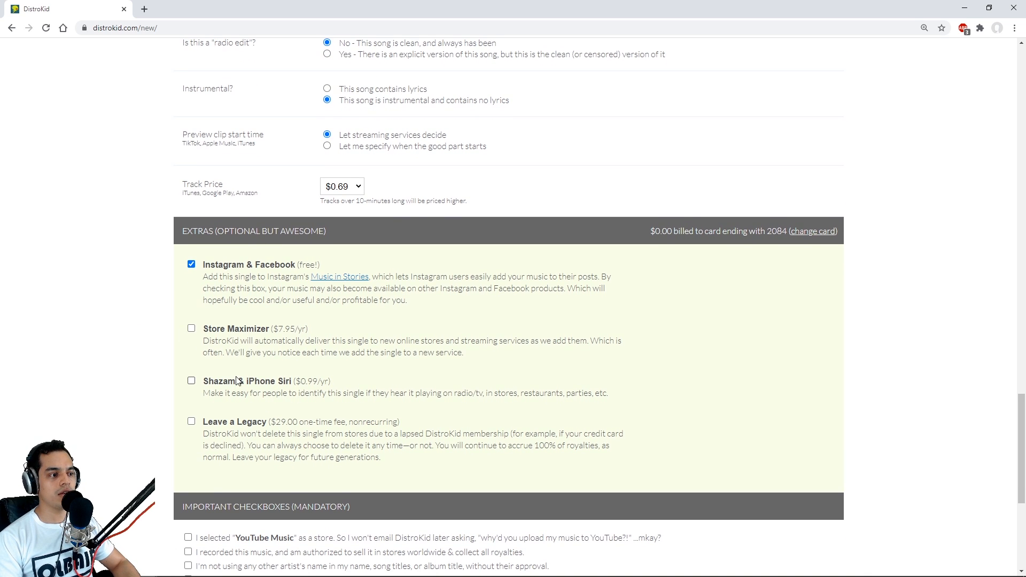
scroll(259, 386, "down", 6)
left_click(188, 225)
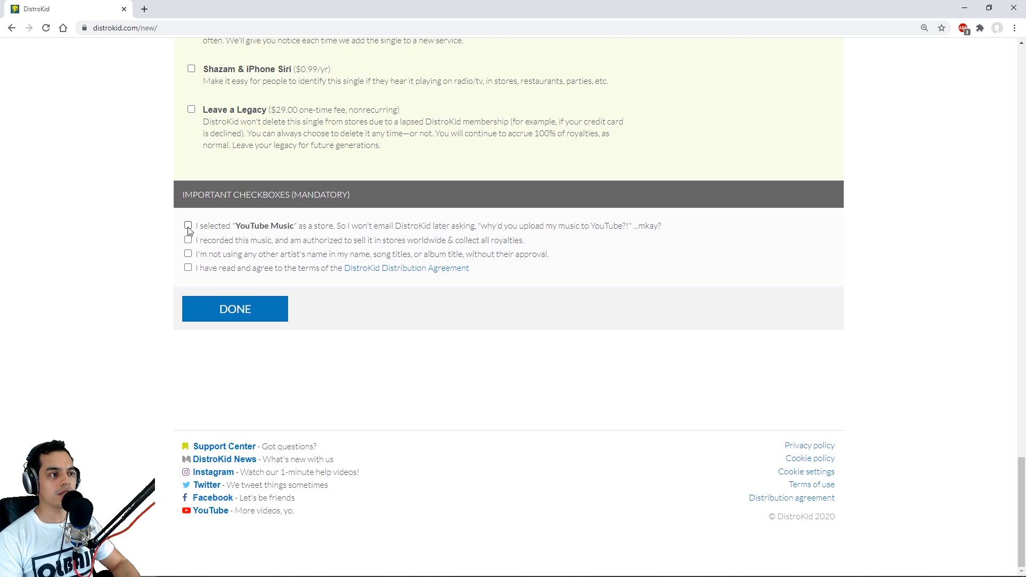
left_click(188, 240)
left_click(188, 254)
left_click(188, 267)
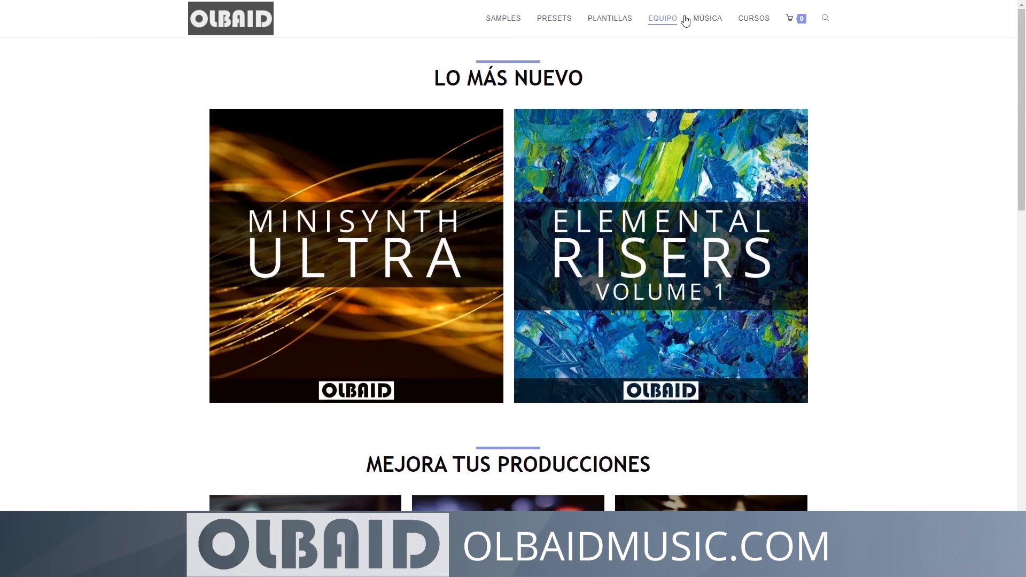
scroll(855, 119, "down", 5)
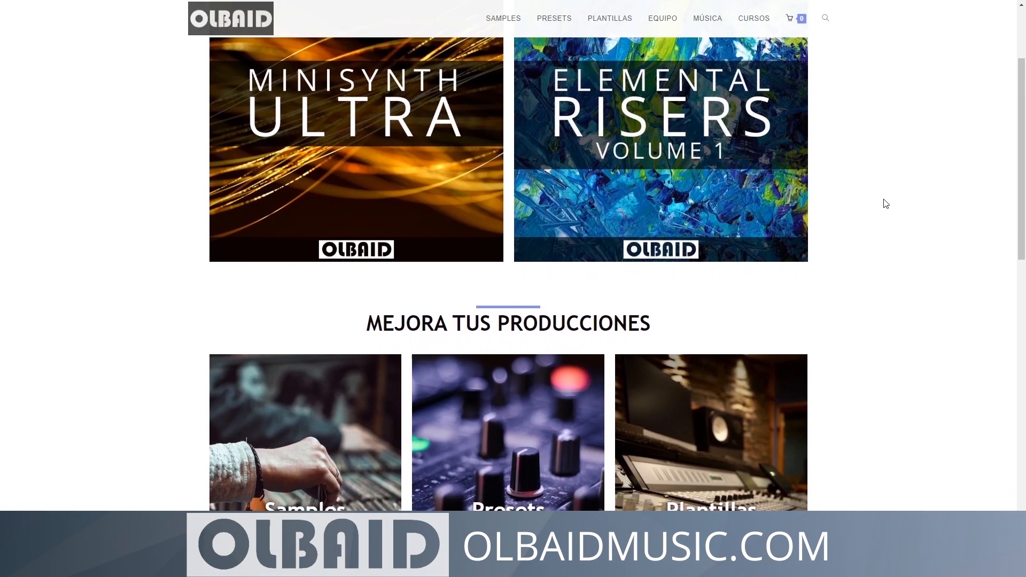
scroll(880, 241, "down", 7)
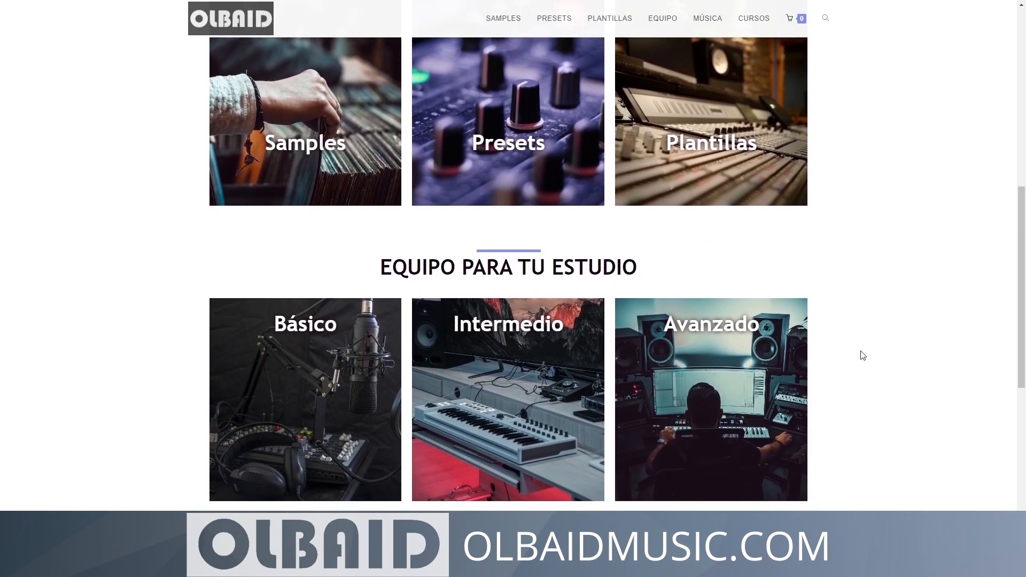
scroll(861, 369, "down", 3)
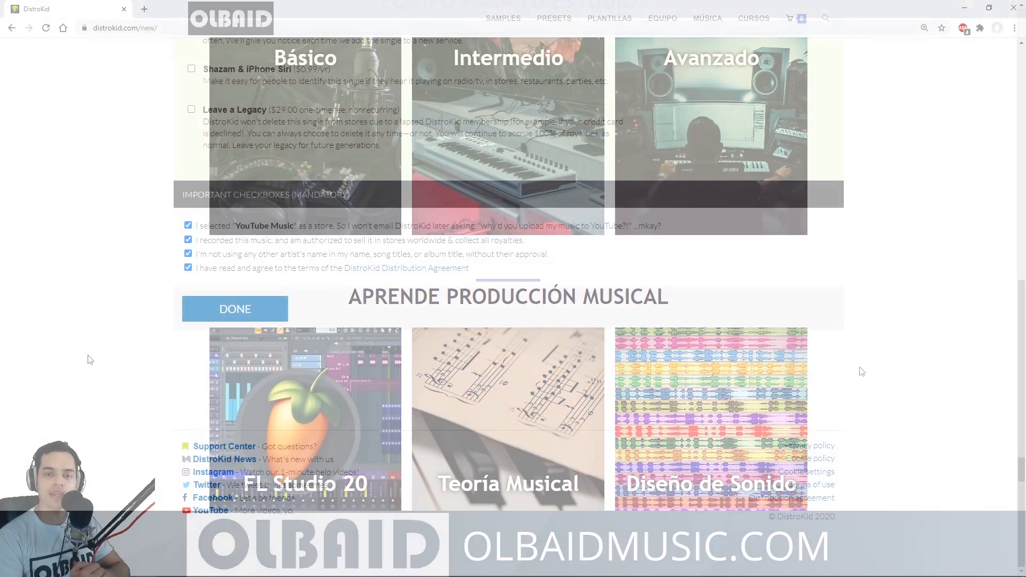